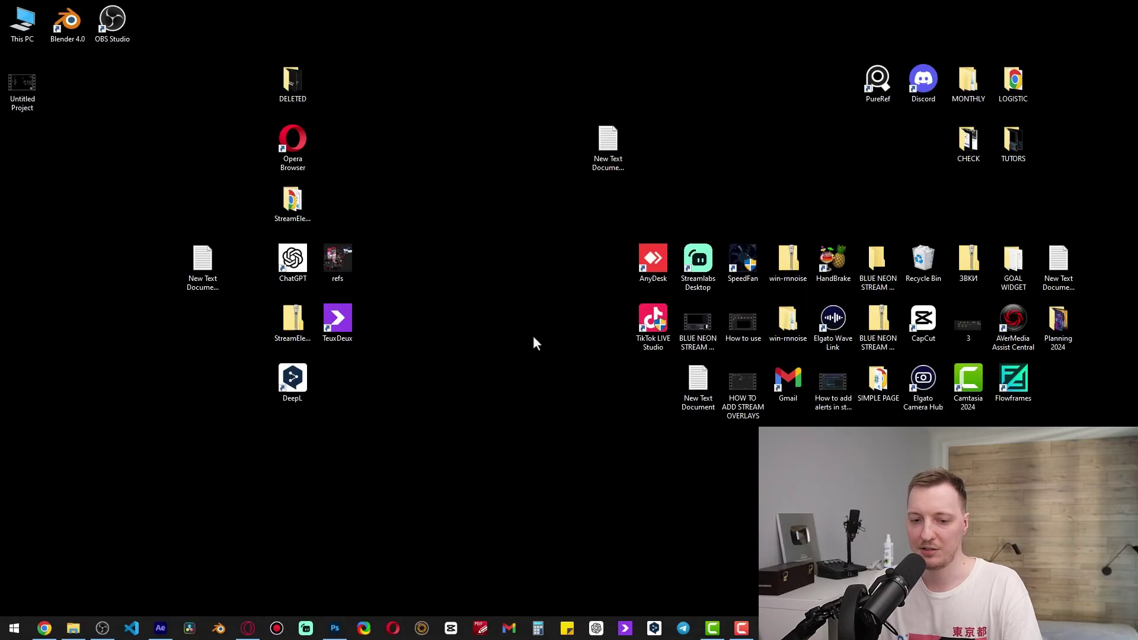
Step: Create a Video Capture Device source named WEBCAM in the empty scene
{"action": "left_click", "coordinate": [102, 628]}
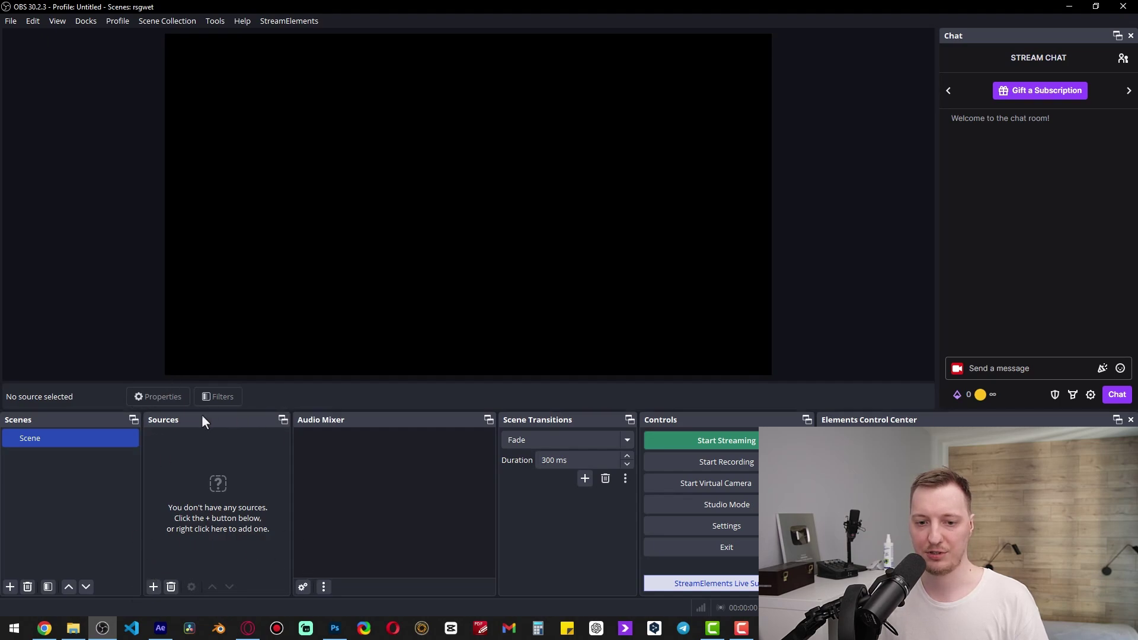
{"action": "right_click", "coordinate": [190, 452]}
{"action": "mouse_move", "coordinate": [215, 461]}
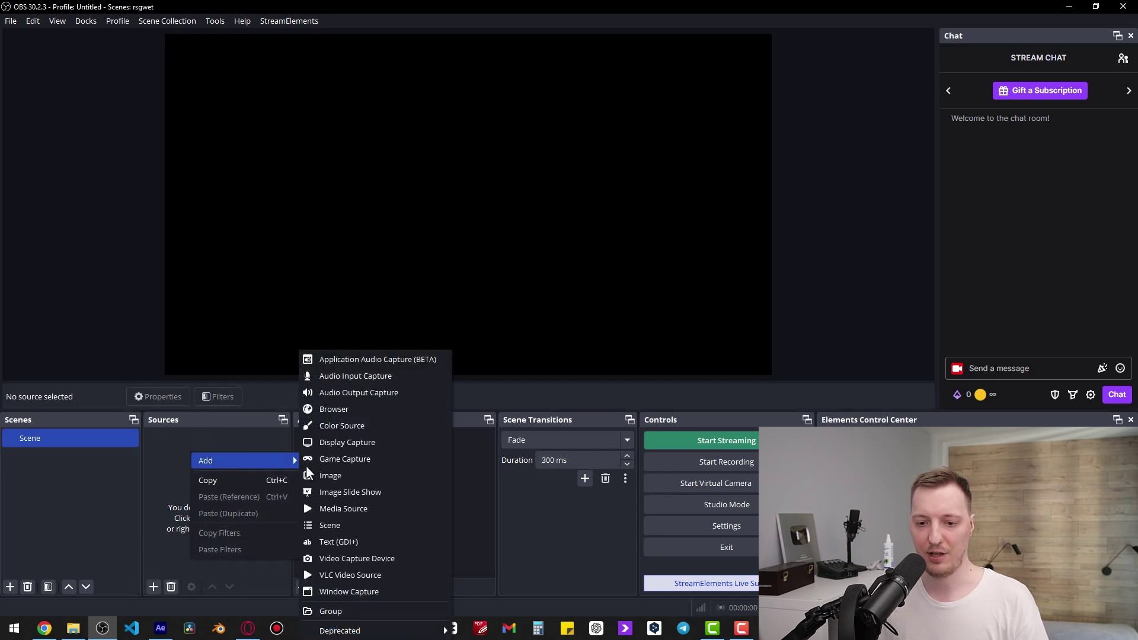
{"action": "left_click", "coordinate": [390, 558]}
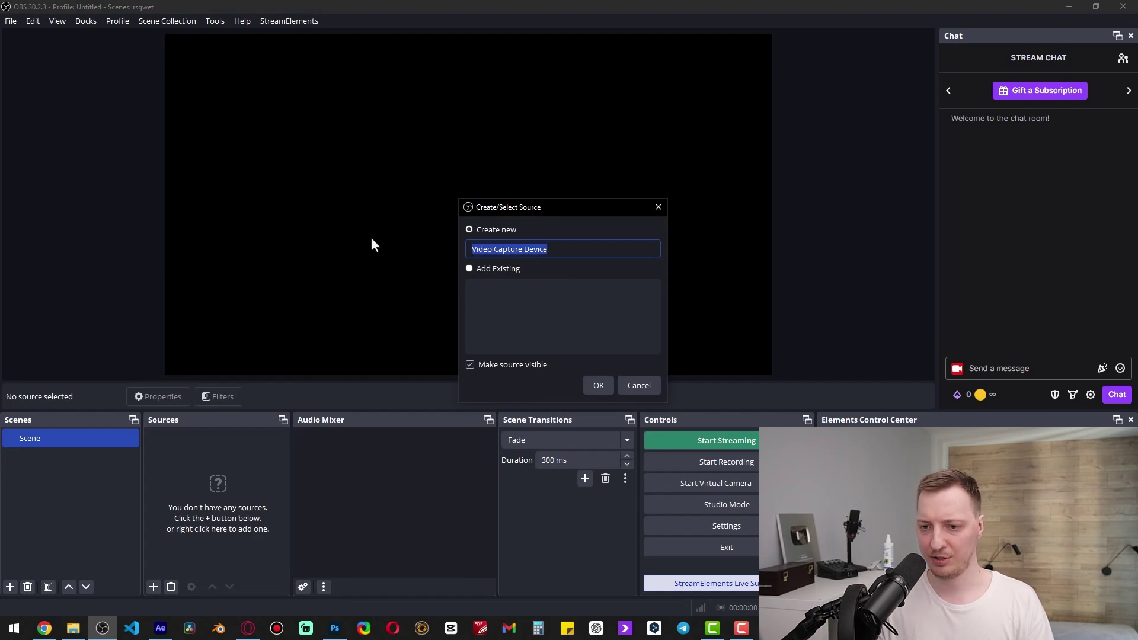
{"action": "type", "text": "WE"}
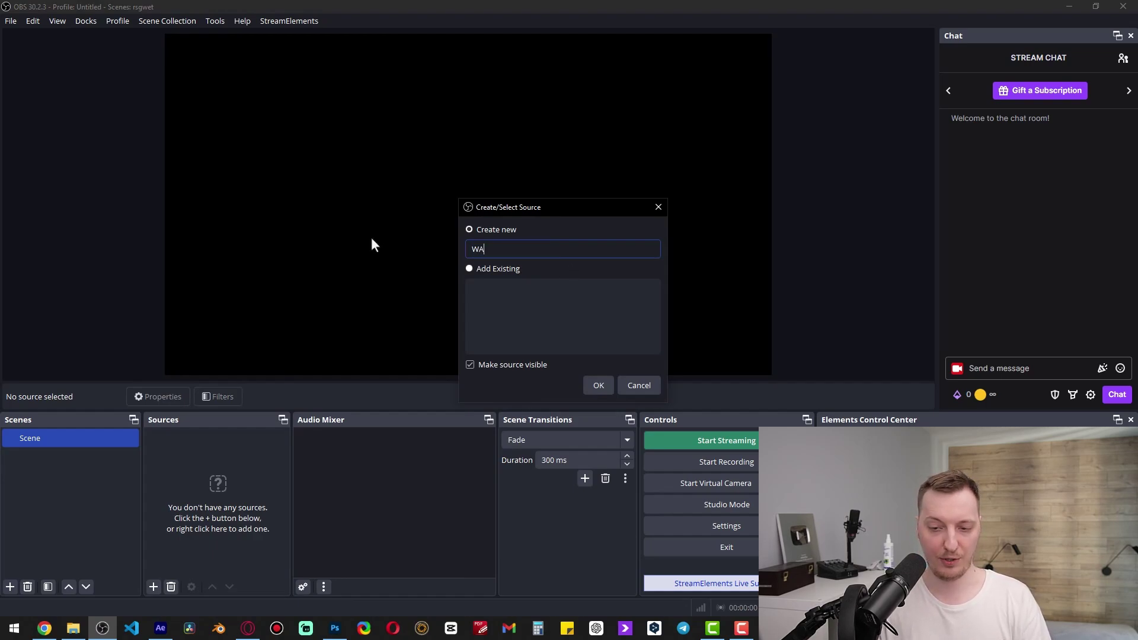
{"action": "type", "text": "BCAM"}
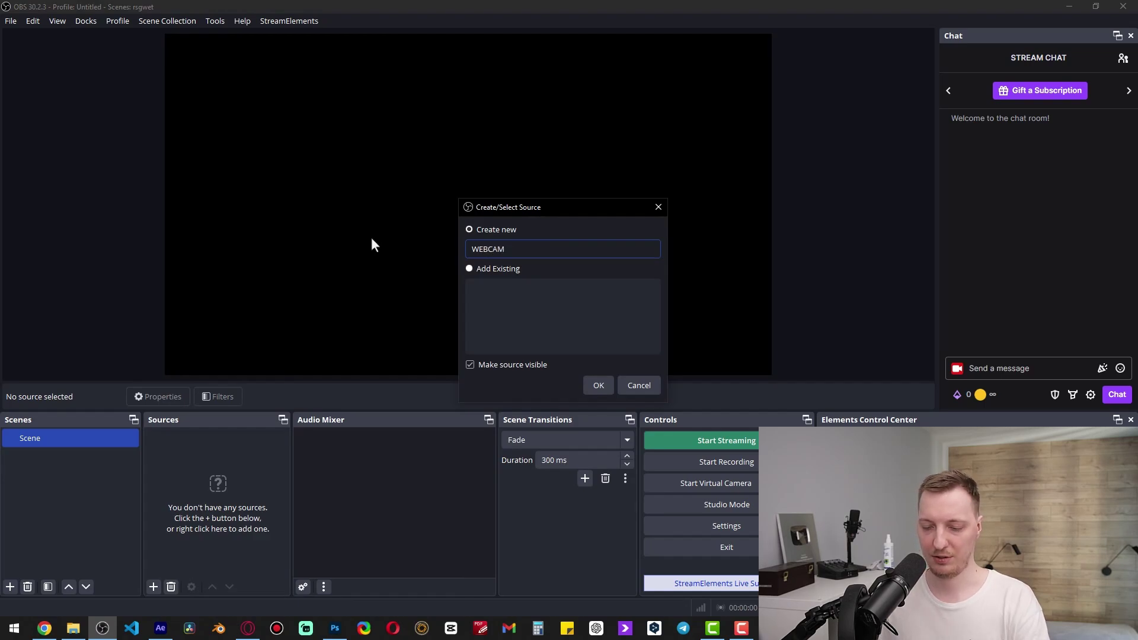
{"action": "left_click", "coordinate": [596, 386]}
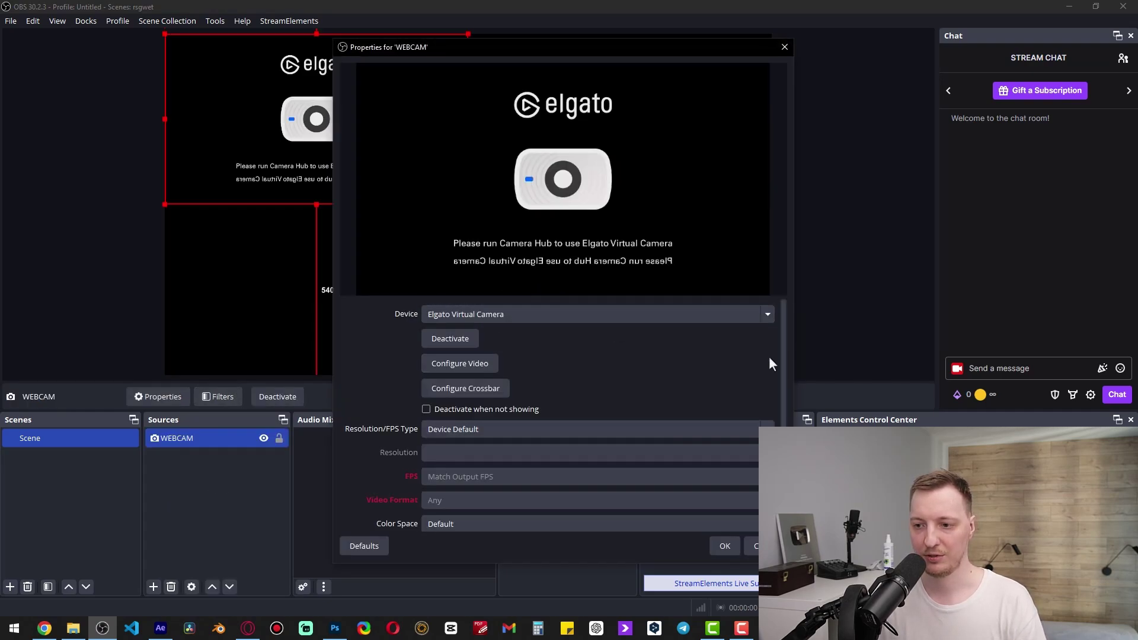
Step: Set the WEBCAM source's device to Razer Kiyo Pro Ultra
{"action": "left_click", "coordinate": [764, 312]}
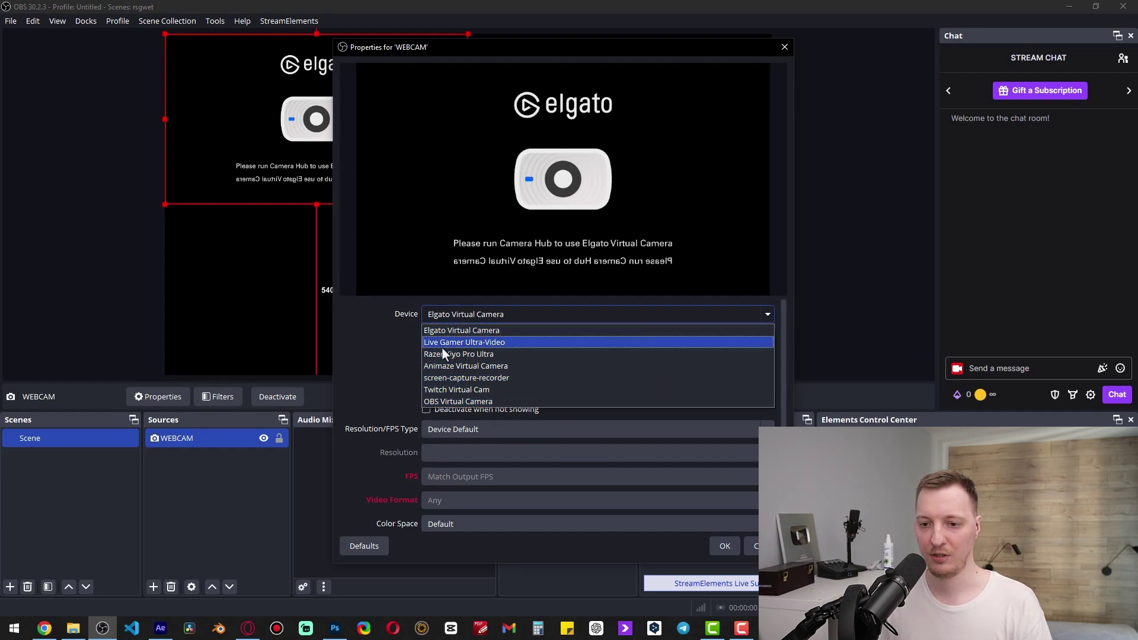
{"action": "left_click", "coordinate": [485, 355]}
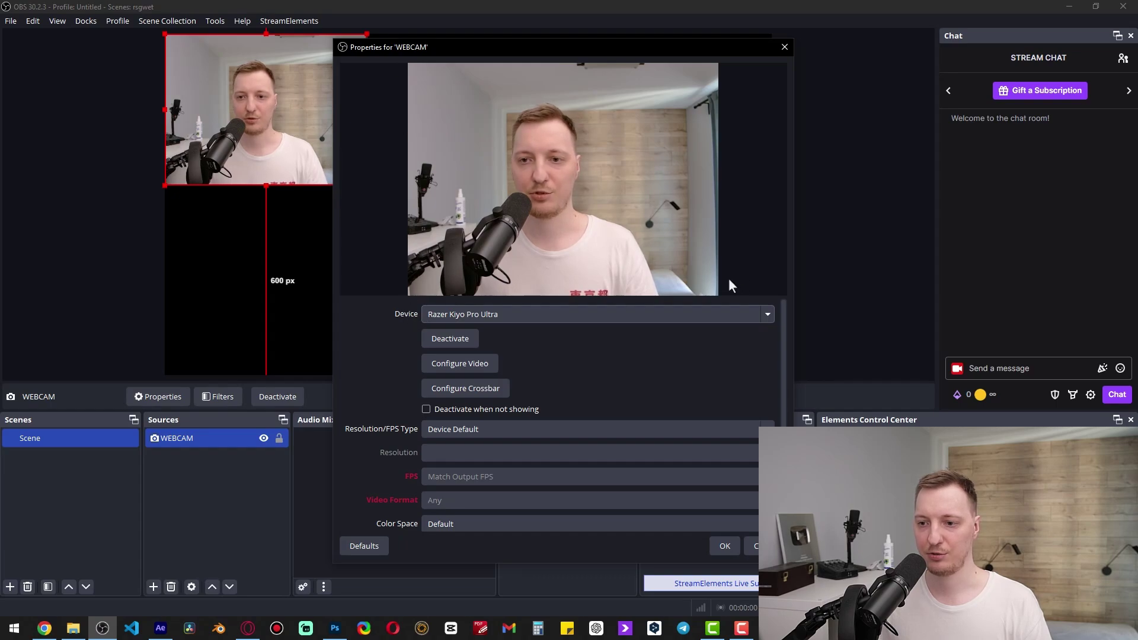
{"action": "scroll", "coordinate": [400, 333], "scroll_direction": "down", "scroll_amount": 1}
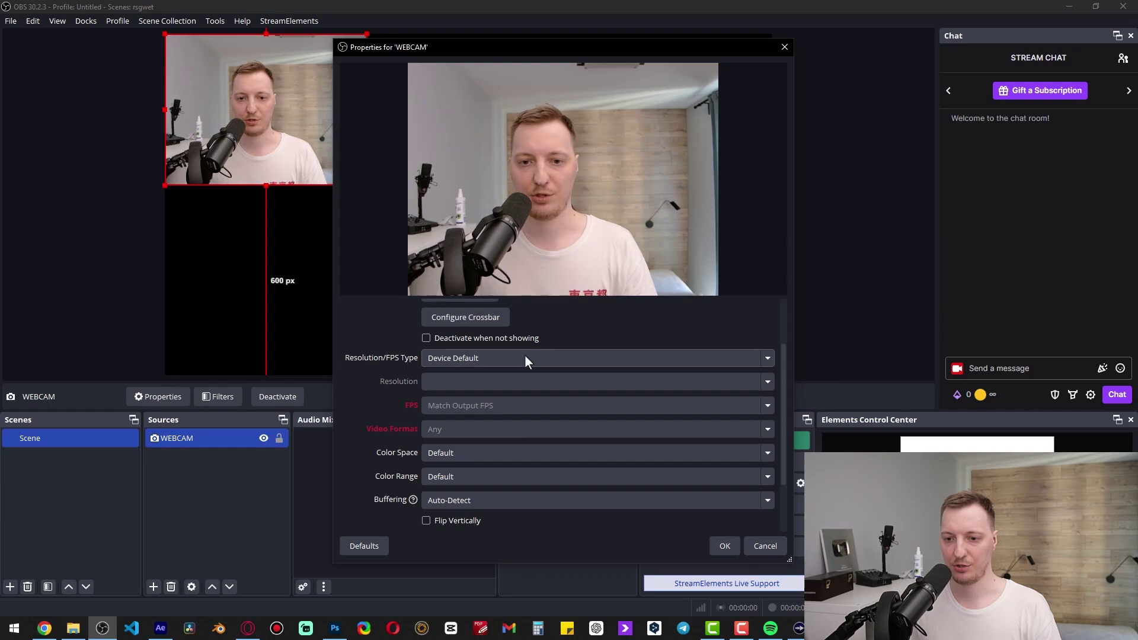
Step: Switch Resolution/FPS Type to Custom at 1920x1080 and apply the webcam settings
{"action": "left_click", "coordinate": [504, 354]}
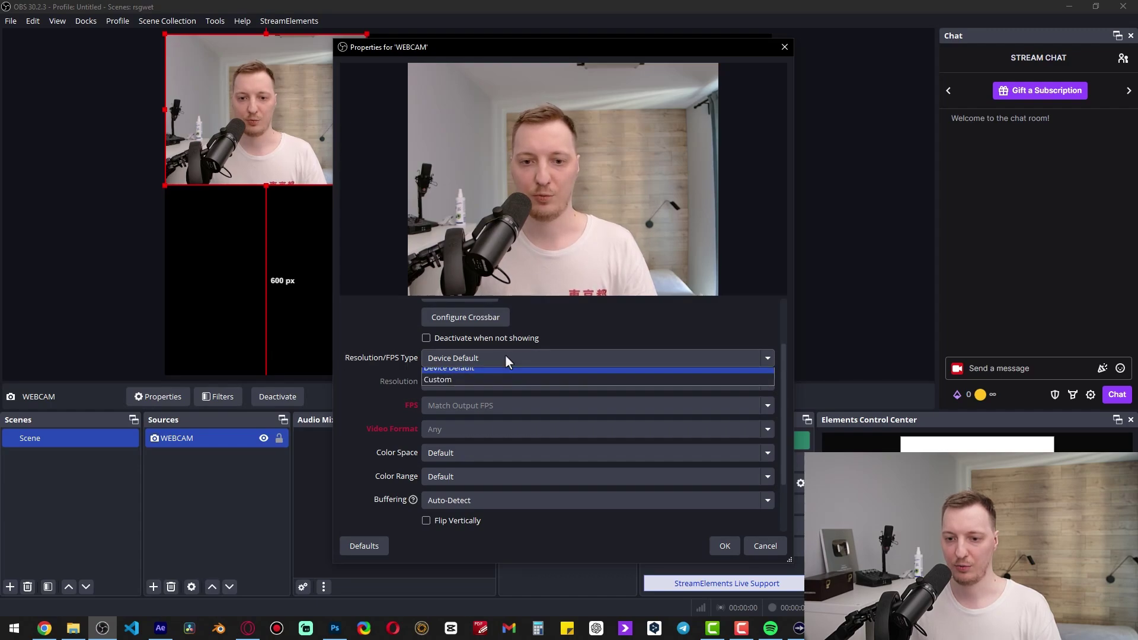
{"action": "left_click", "coordinate": [456, 387]}
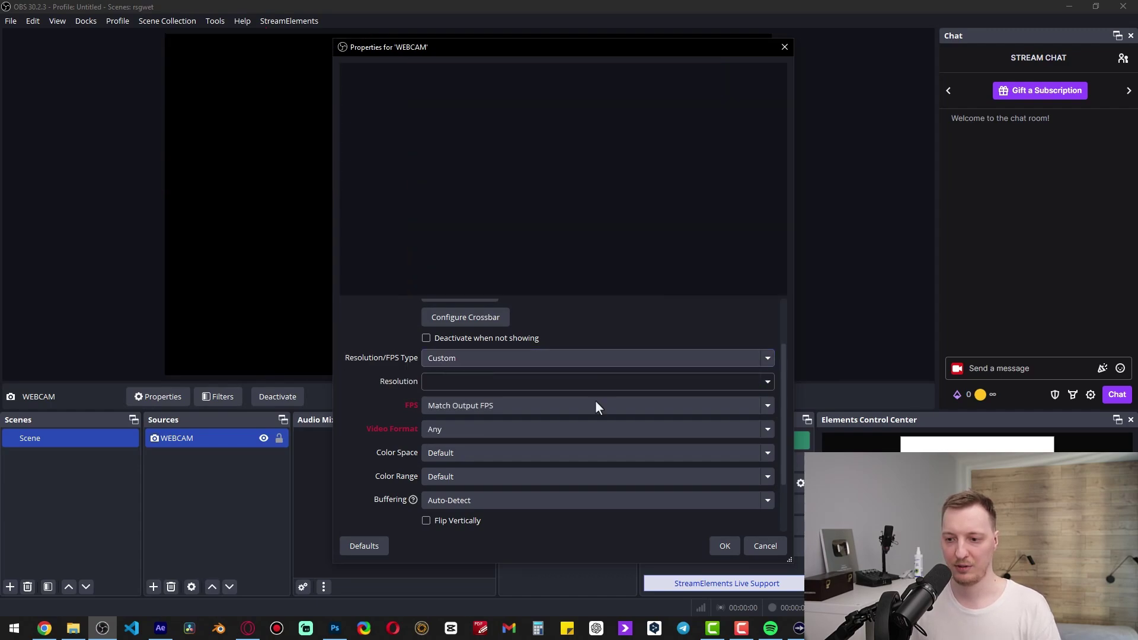
{"action": "left_click", "coordinate": [757, 382]}
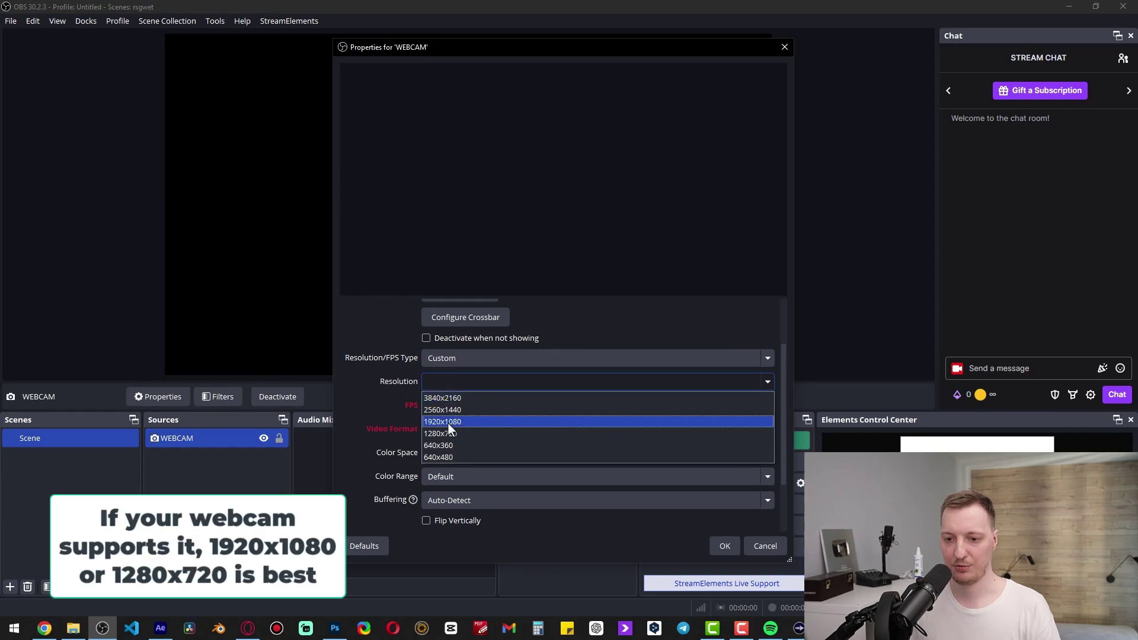
{"action": "left_click", "coordinate": [447, 422]}
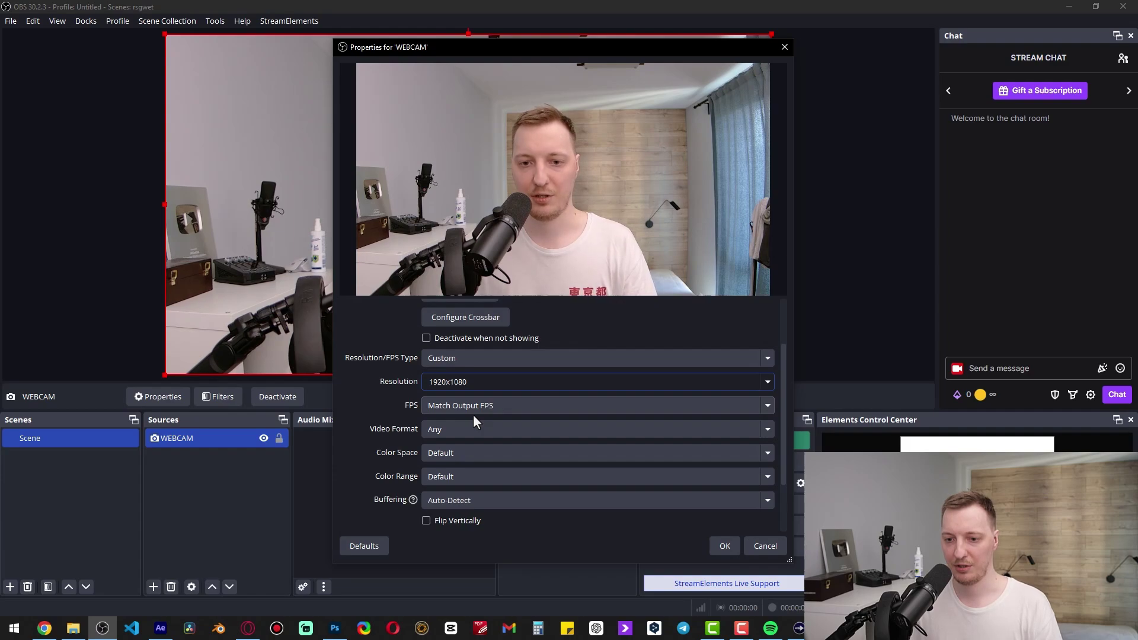
{"action": "left_click", "coordinate": [474, 411]}
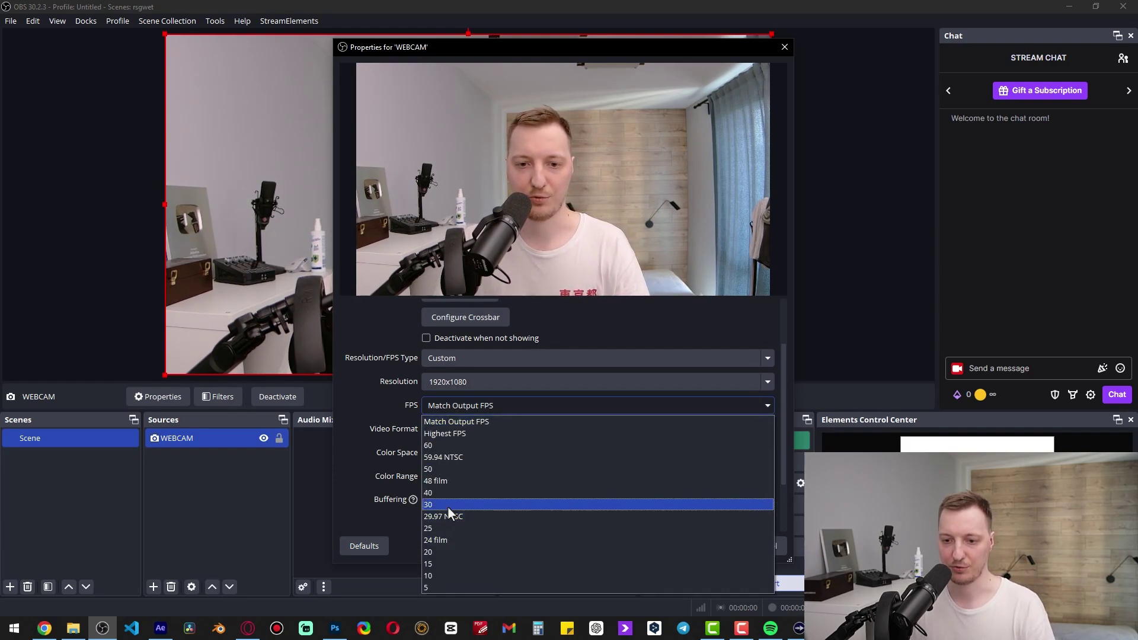
{"action": "left_click", "coordinate": [394, 416]}
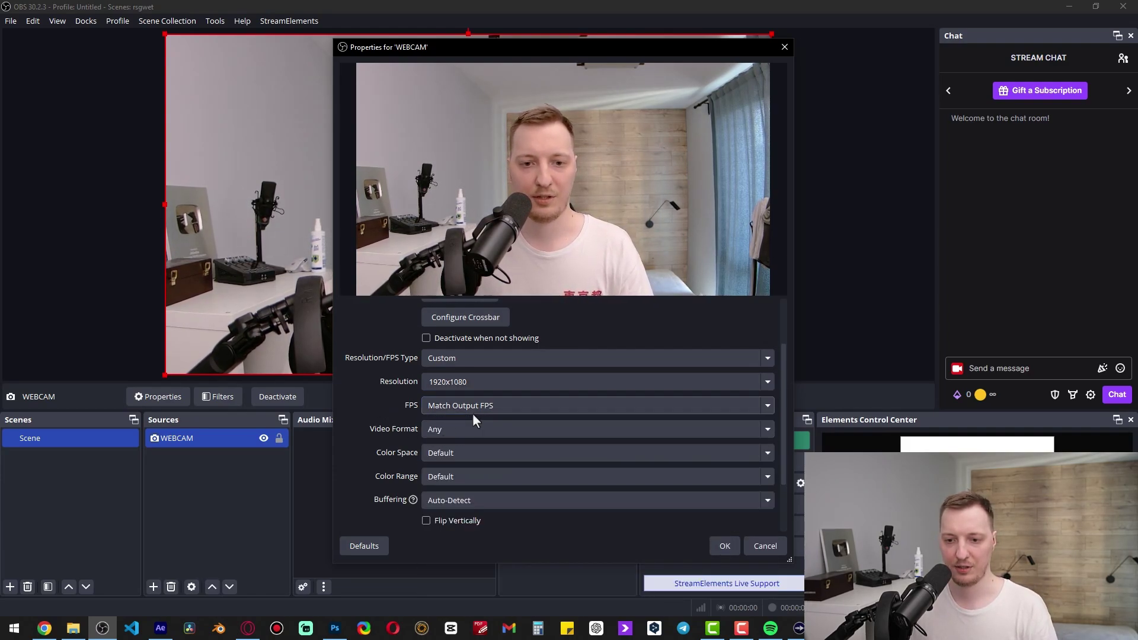
{"action": "scroll", "coordinate": [451, 427], "scroll_direction": "down", "scroll_amount": 2}
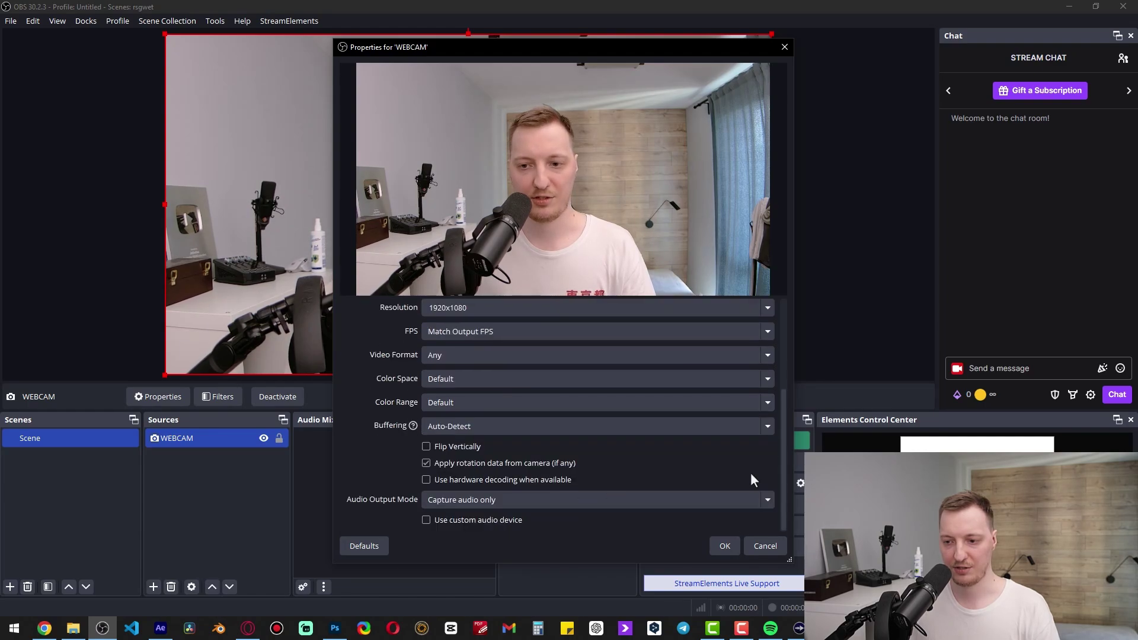
{"action": "scroll", "coordinate": [769, 453], "scroll_direction": "up", "scroll_amount": 2}
{"action": "scroll", "coordinate": [397, 385], "scroll_direction": "down", "scroll_amount": 2}
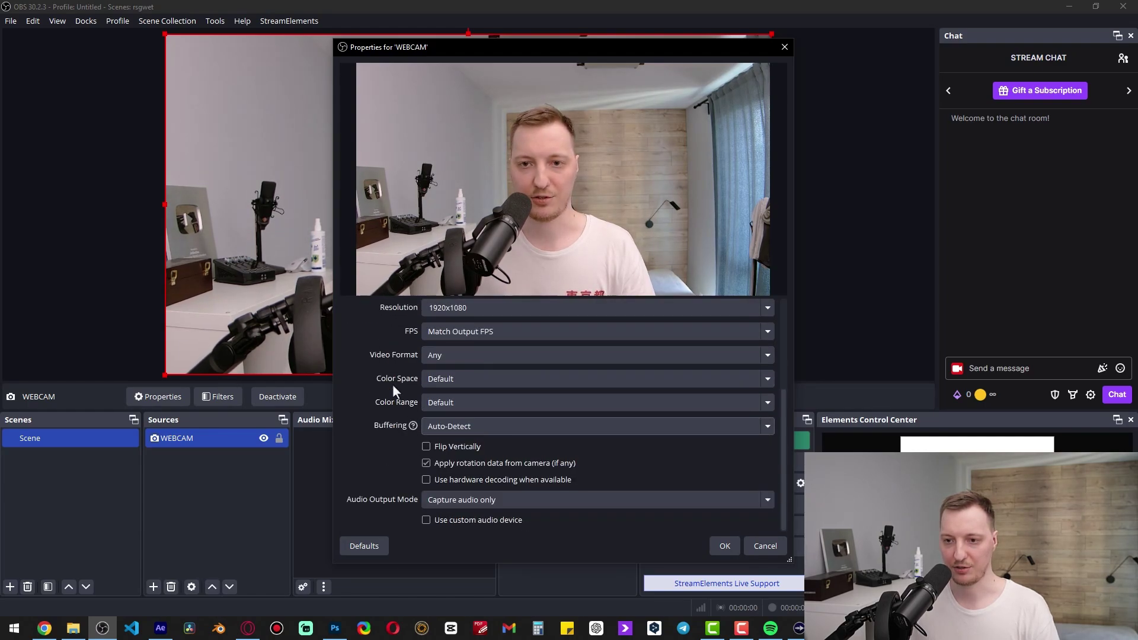
{"action": "left_click", "coordinate": [724, 548]}
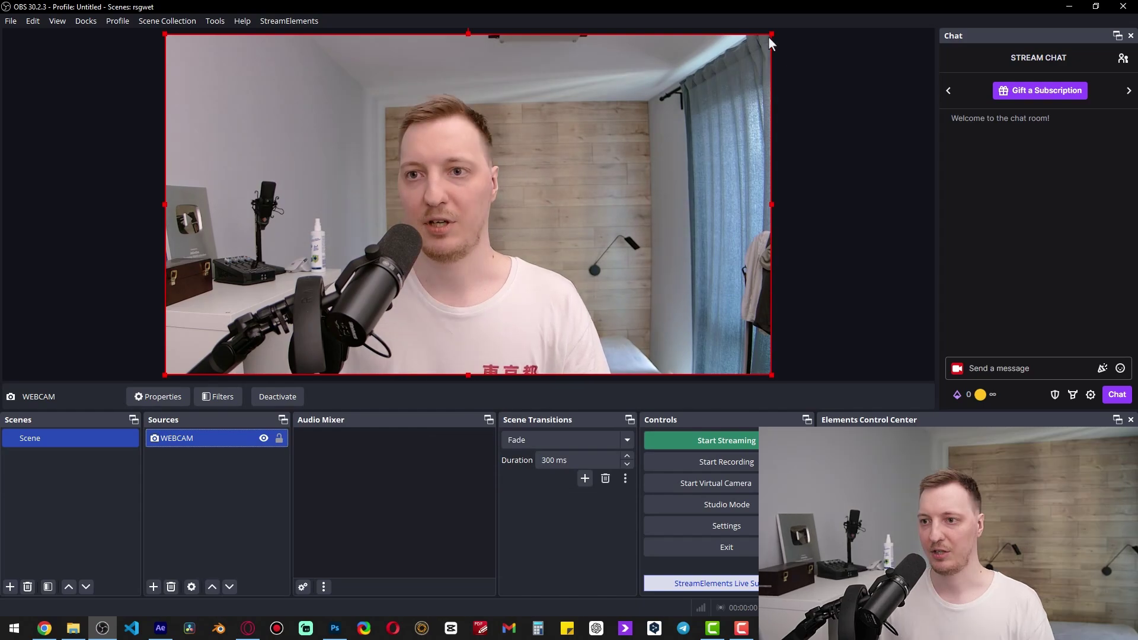
Step: Scale the WEBCAM feed down from its corner and move it to the upper-left canvas
{"action": "left_click_drag", "start_coordinate": [772, 34], "coordinate": [320, 247]}
{"action": "mouse_move", "coordinate": [262, 361]}
{"action": "left_mouse_down"}
{"action": "mouse_move", "coordinate": [348, 277]}
{"action": "mouse_move", "coordinate": [537, 218]}
{"action": "mouse_move", "coordinate": [567, 244]}
{"action": "mouse_move", "coordinate": [255, 181]}
{"action": "mouse_move", "coordinate": [251, 287]}
{"action": "mouse_move", "coordinate": [687, 321]}
{"action": "mouse_move", "coordinate": [676, 105]}
{"action": "mouse_move", "coordinate": [282, 117]}
{"action": "mouse_move", "coordinate": [282, 270]}
{"action": "mouse_move", "coordinate": [260, 344]}
{"action": "left_mouse_up"}
{"action": "left_click", "coordinate": [539, 279]}
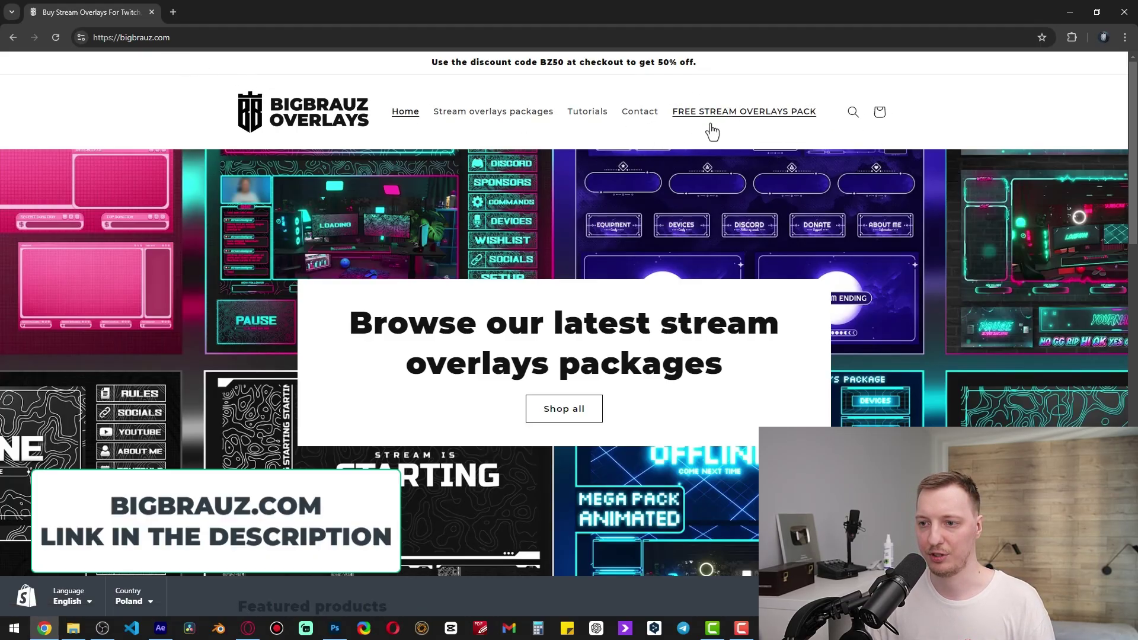
Step: Open the FREE STREAM OVERLAYS PACK page on bigbrauz.com and scroll through it
{"action": "left_click", "coordinate": [750, 116]}
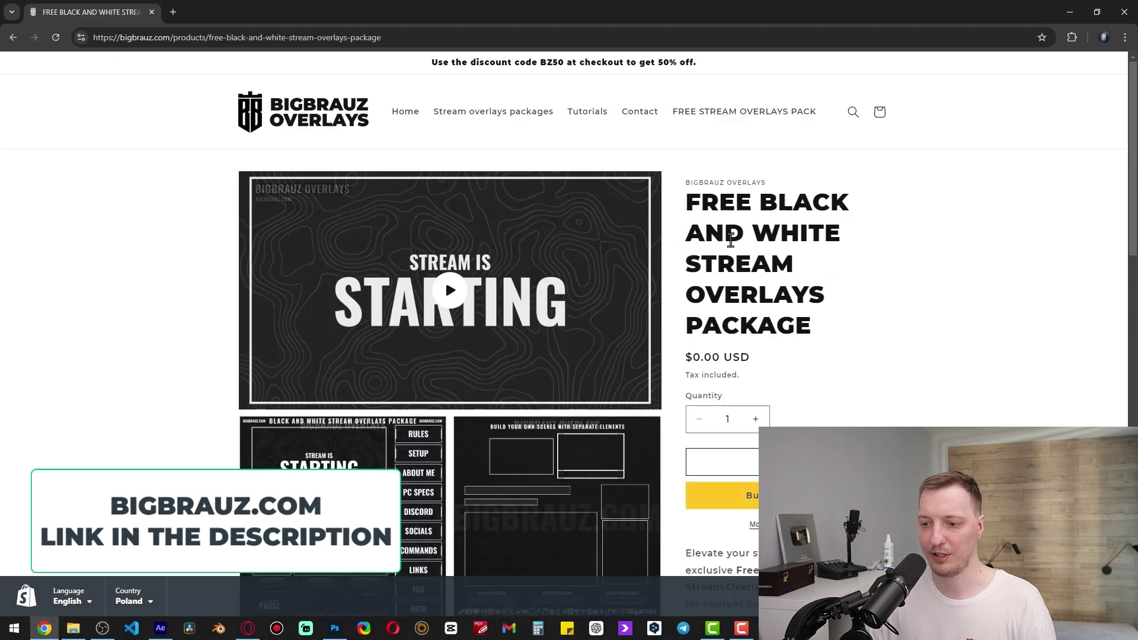
{"action": "scroll", "coordinate": [729, 237], "scroll_direction": "down", "scroll_amount": 3}
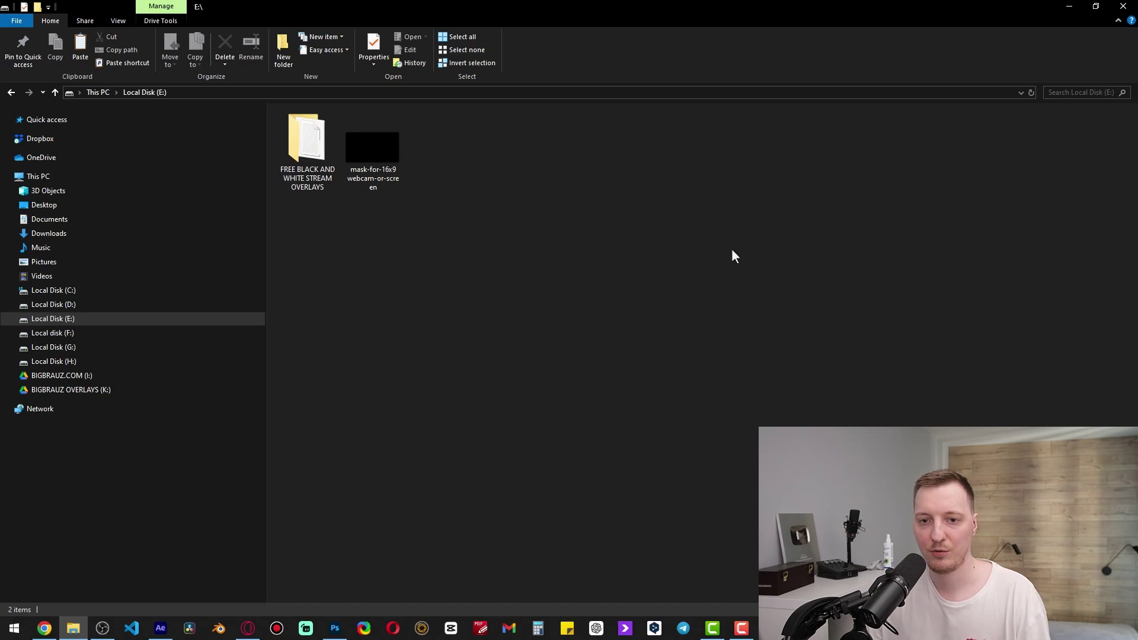
Step: Open the pack's 3.SEPERATED ELEMENTS folder and drag the WEBCAM 16x9 1 video into OBS
{"action": "double_click", "coordinate": [317, 174]}
{"action": "double_click", "coordinate": [346, 156]}
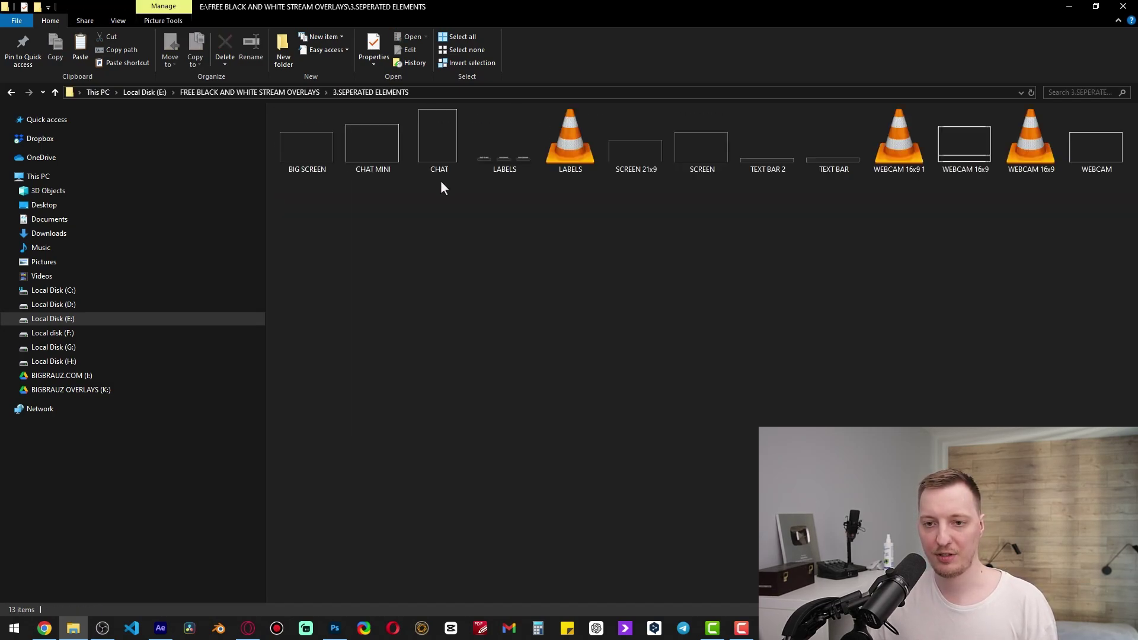
{"action": "left_click", "coordinate": [917, 147]}
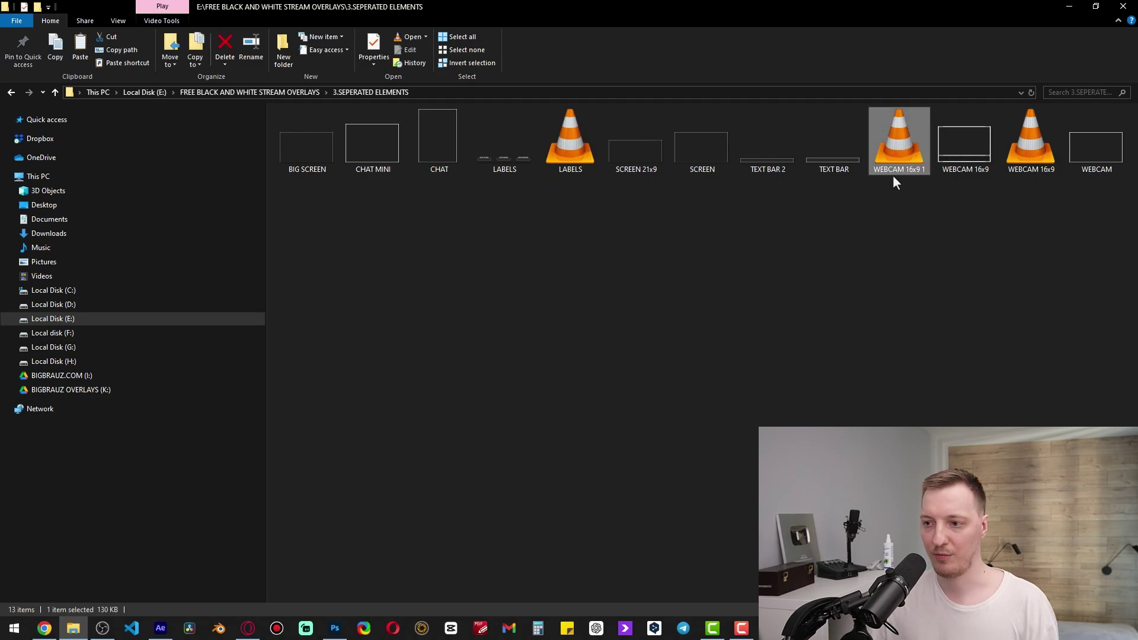
{"action": "left_click_drag", "start_coordinate": [901, 151], "coordinate": [415, 239]}
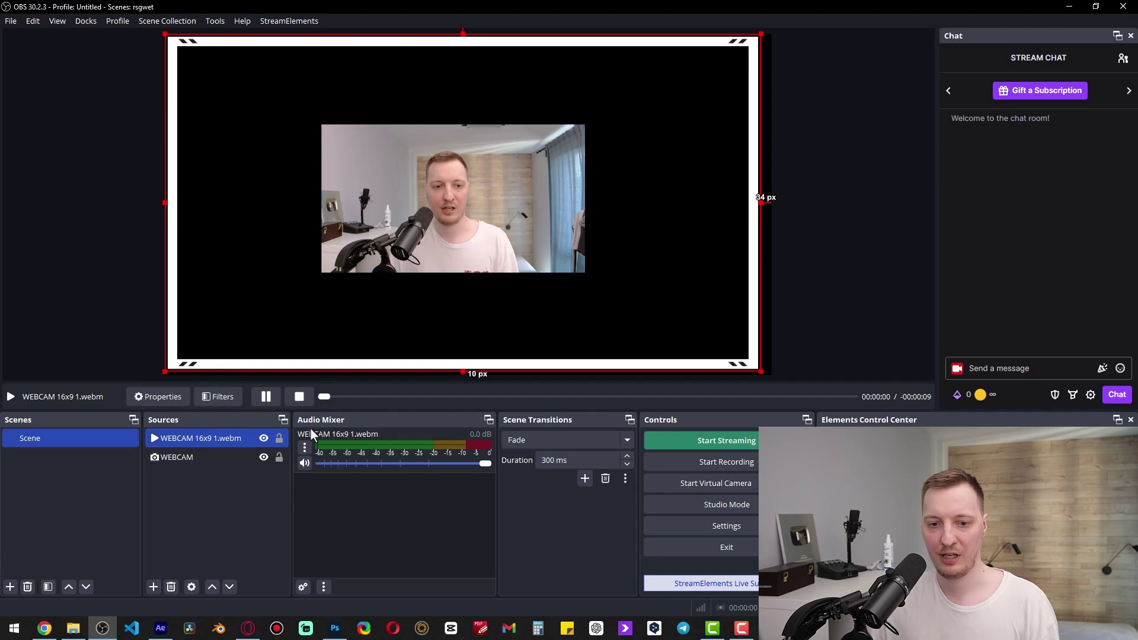
Step: Enable Loop on the WEBCAM 16x9 1.webm media source
{"action": "left_click", "coordinate": [228, 441]}
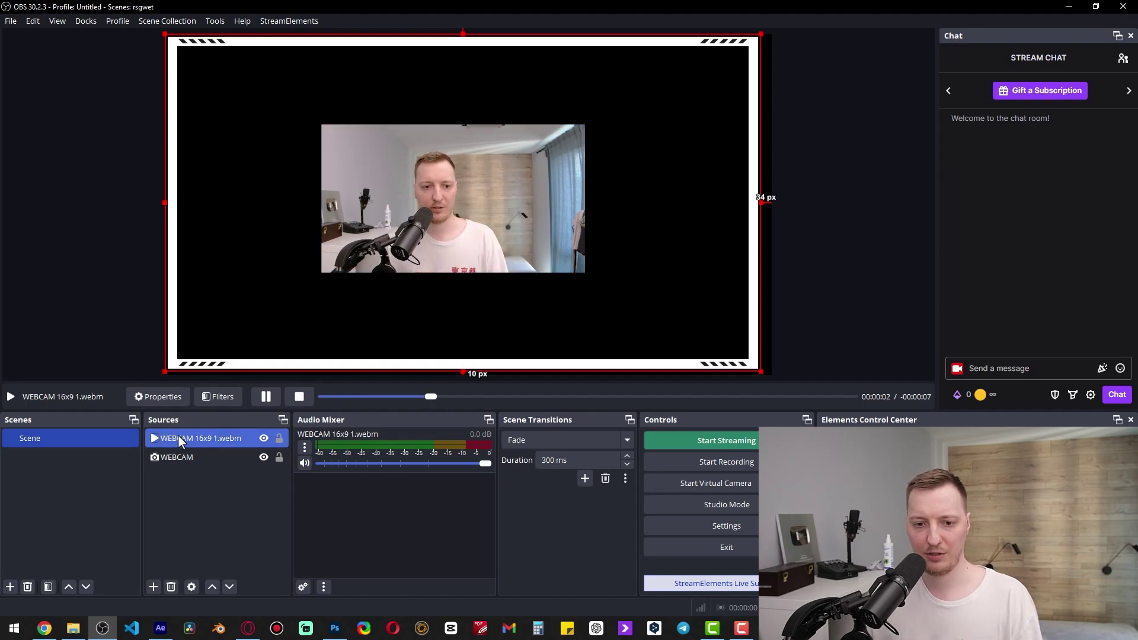
{"action": "double_click", "coordinate": [180, 437]}
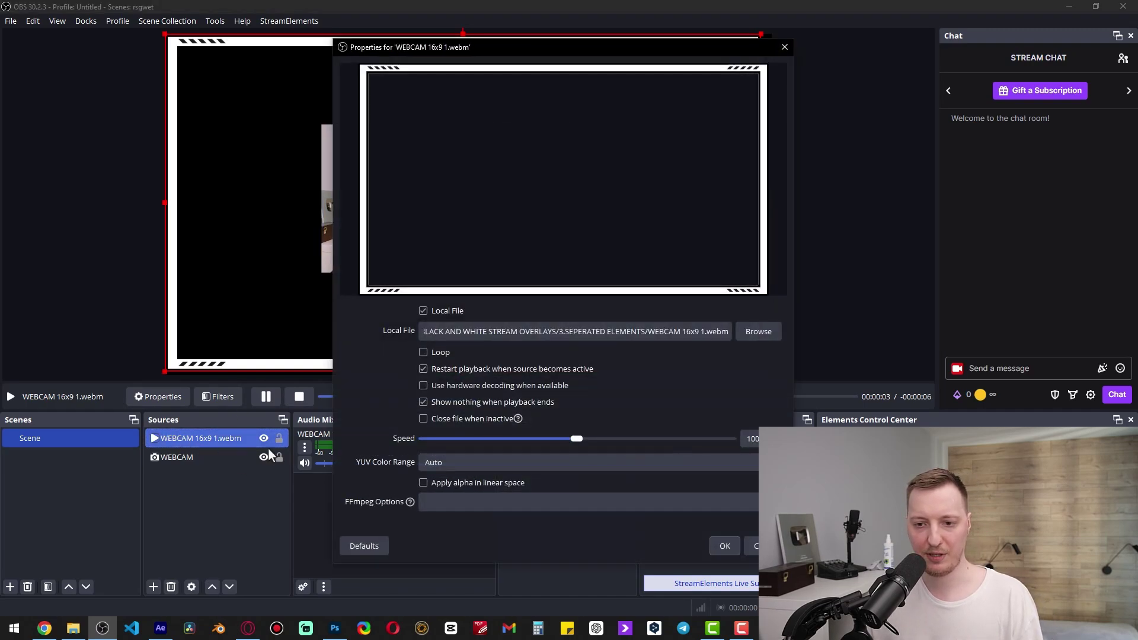
{"action": "left_click", "coordinate": [434, 351]}
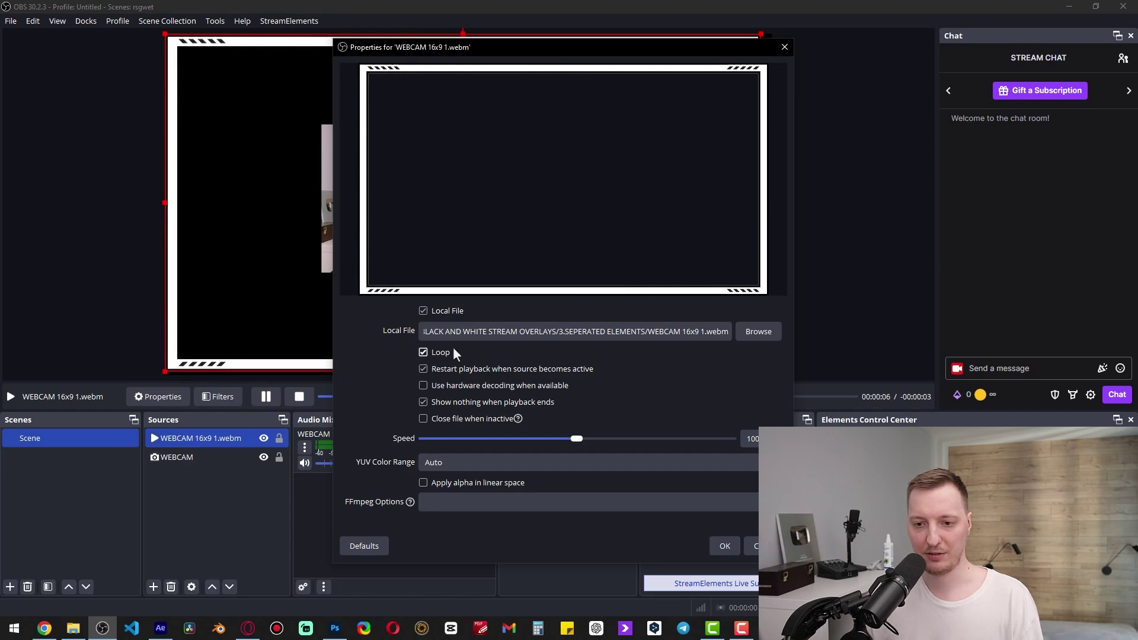
{"action": "left_click", "coordinate": [725, 545]}
Step: Shrink and nudge the WEBCAM 16x9 1.webm frame until it surrounds the webcam image
{"action": "mouse_move", "coordinate": [633, 135]}
{"action": "left_mouse_down"}
{"action": "mouse_move", "coordinate": [635, 152]}
{"action": "mouse_move", "coordinate": [645, 135]}
{"action": "left_mouse_up"}
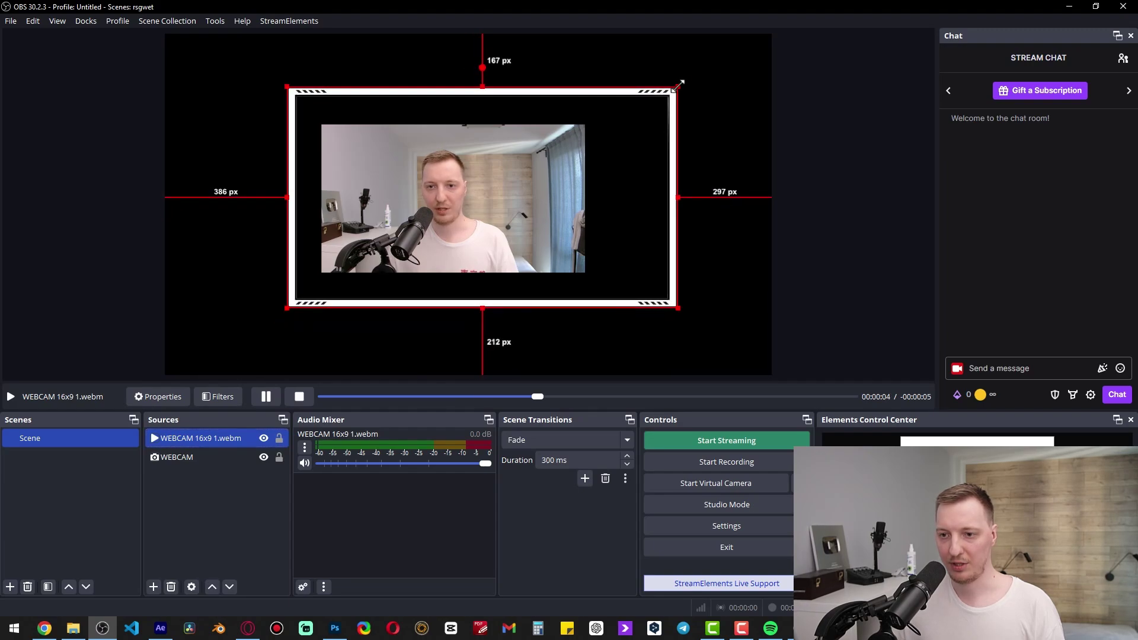
{"action": "left_click_drag", "start_coordinate": [680, 85], "coordinate": [588, 137]}
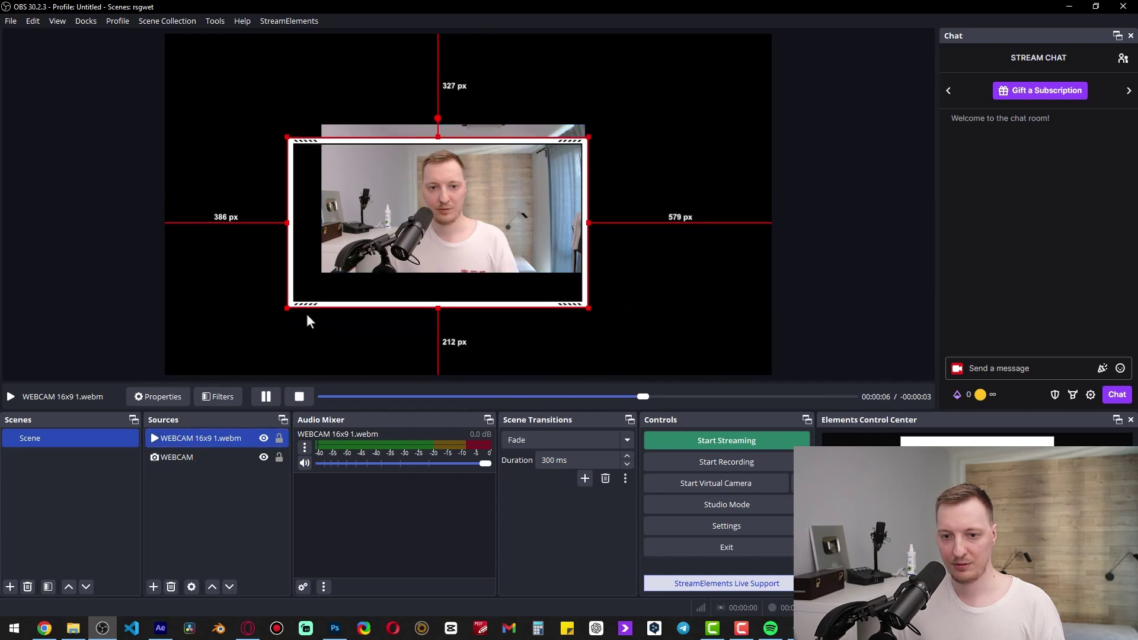
{"action": "left_click_drag", "start_coordinate": [287, 309], "coordinate": [320, 291]}
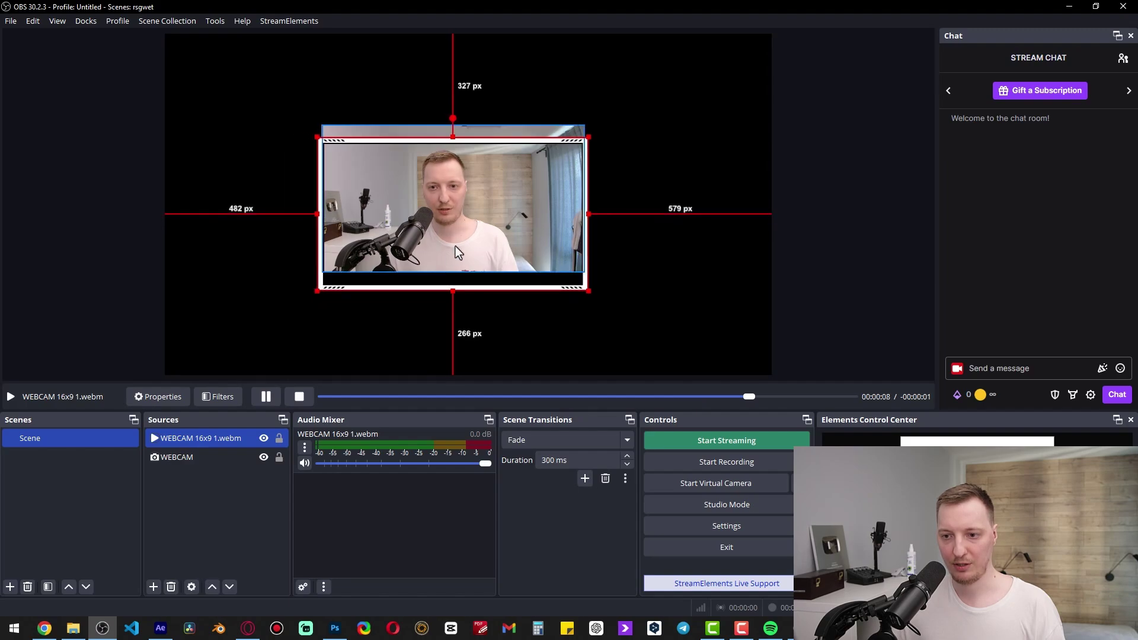
{"action": "left_click_drag", "start_coordinate": [479, 243], "coordinate": [476, 224]}
{"action": "left_click_drag", "start_coordinate": [587, 275], "coordinate": [587, 278]}
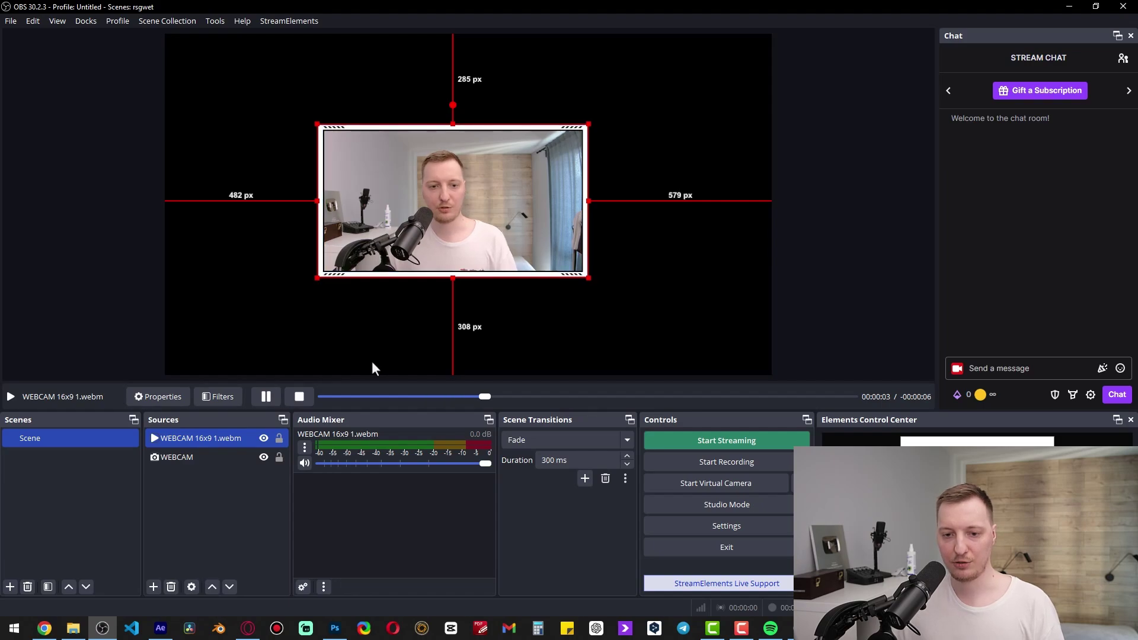
Step: Adjust the source selection so the webcam source ends up selected
{"action": "left_click", "coordinate": [184, 457]}
{"action": "left_click", "coordinate": [183, 438]}
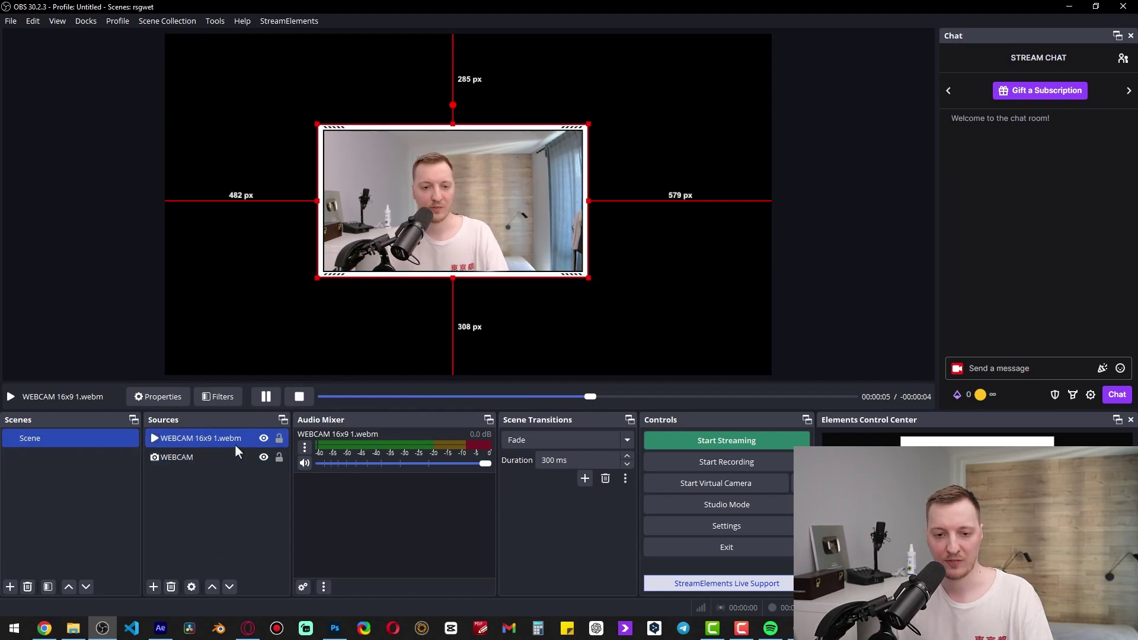
{"action": "left_click", "coordinate": [222, 455], "text": "ctrl"}
{"action": "left_click", "coordinate": [159, 438]}
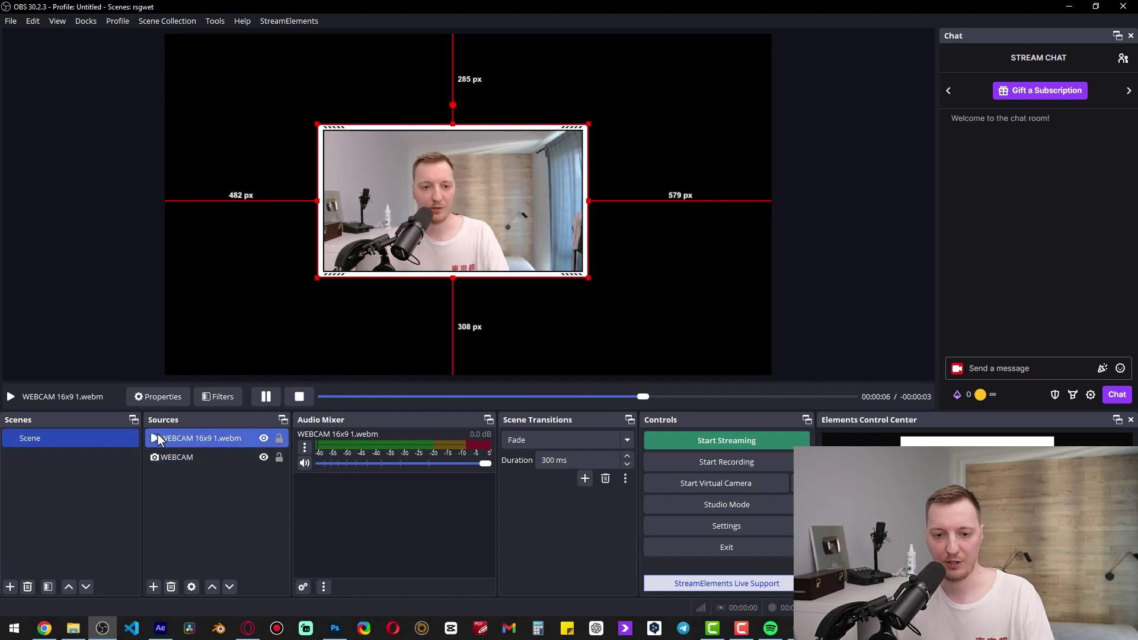
{"action": "left_click", "coordinate": [194, 456]}
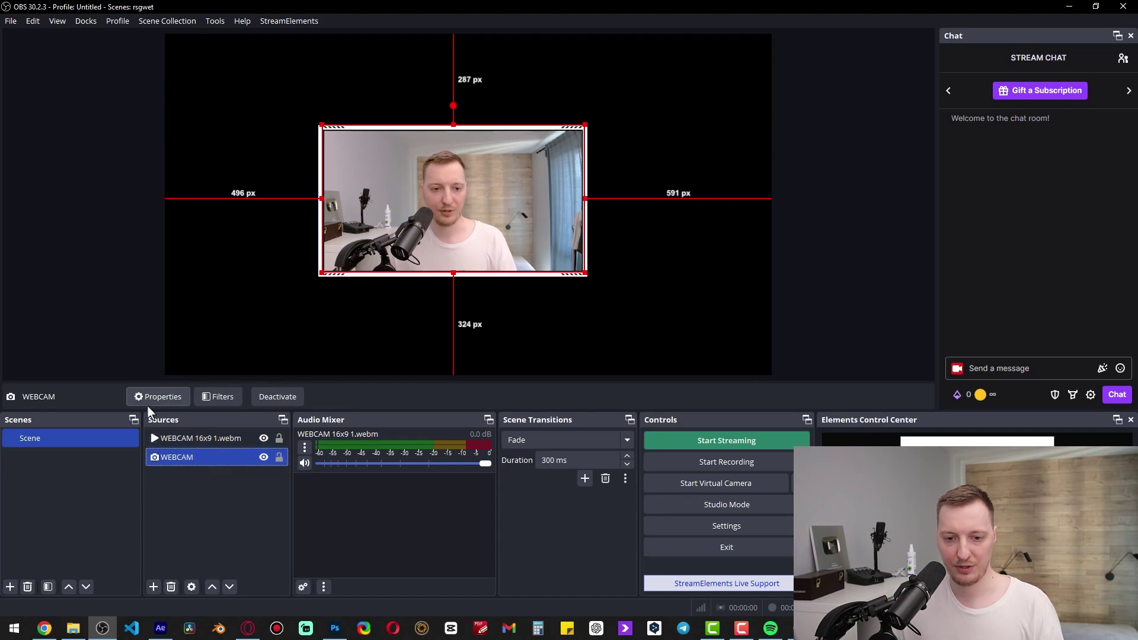
Step: Keep the frame layered above the webcam and move both sources to the right together
{"action": "left_click", "coordinate": [172, 505]}
{"action": "left_click_drag", "start_coordinate": [196, 439], "coordinate": [216, 518]}
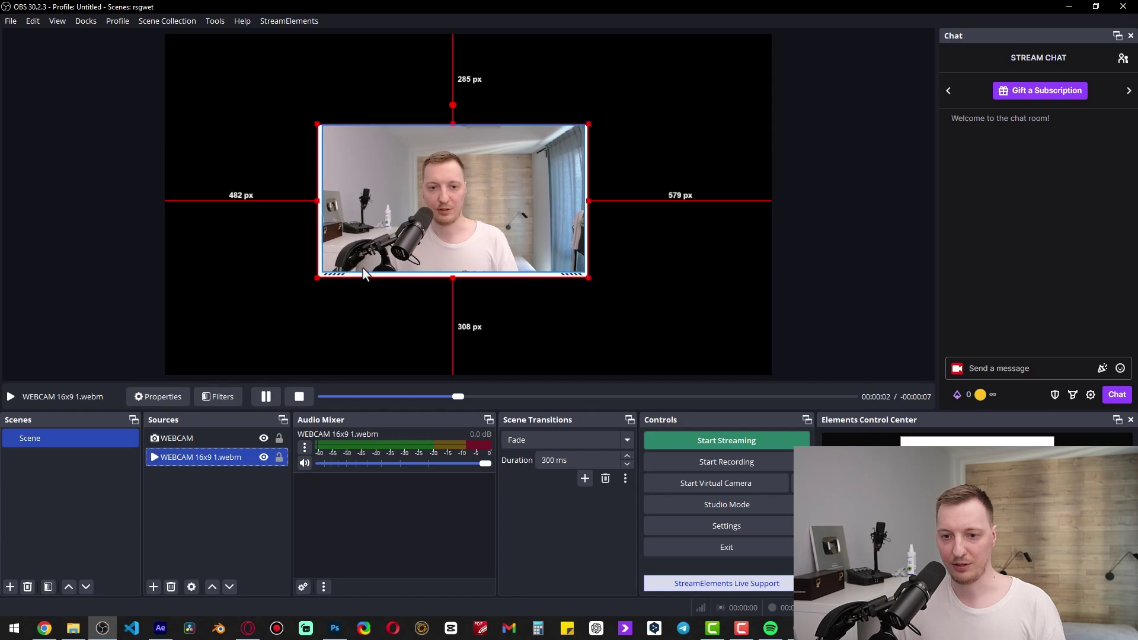
{"action": "left_click_drag", "start_coordinate": [196, 439], "coordinate": [195, 500]}
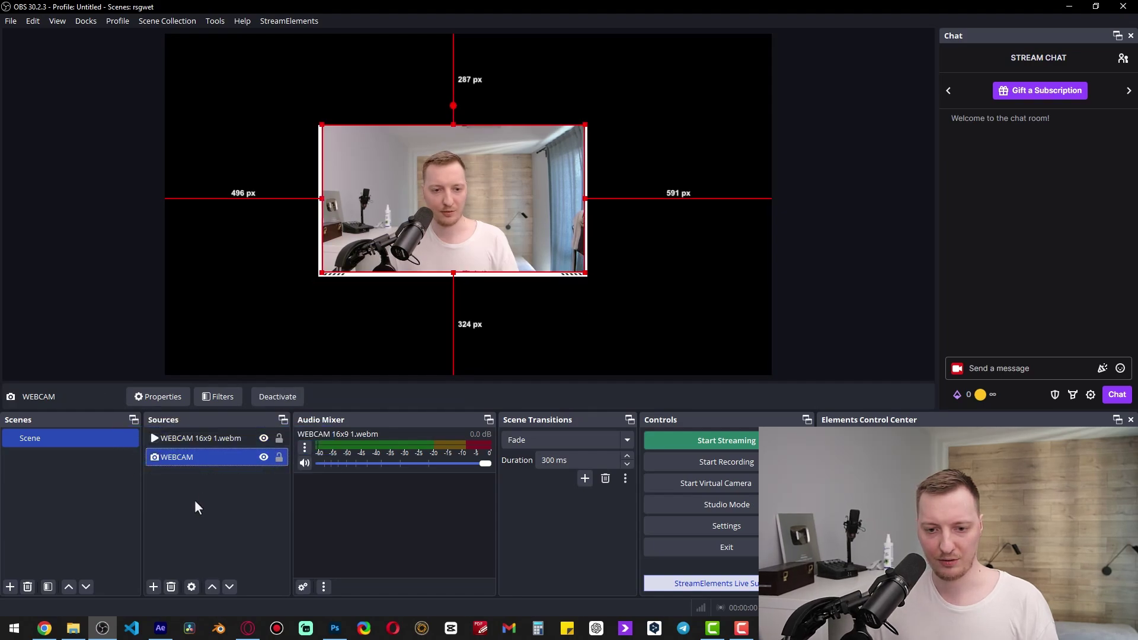
{"action": "left_click", "coordinate": [231, 440]}
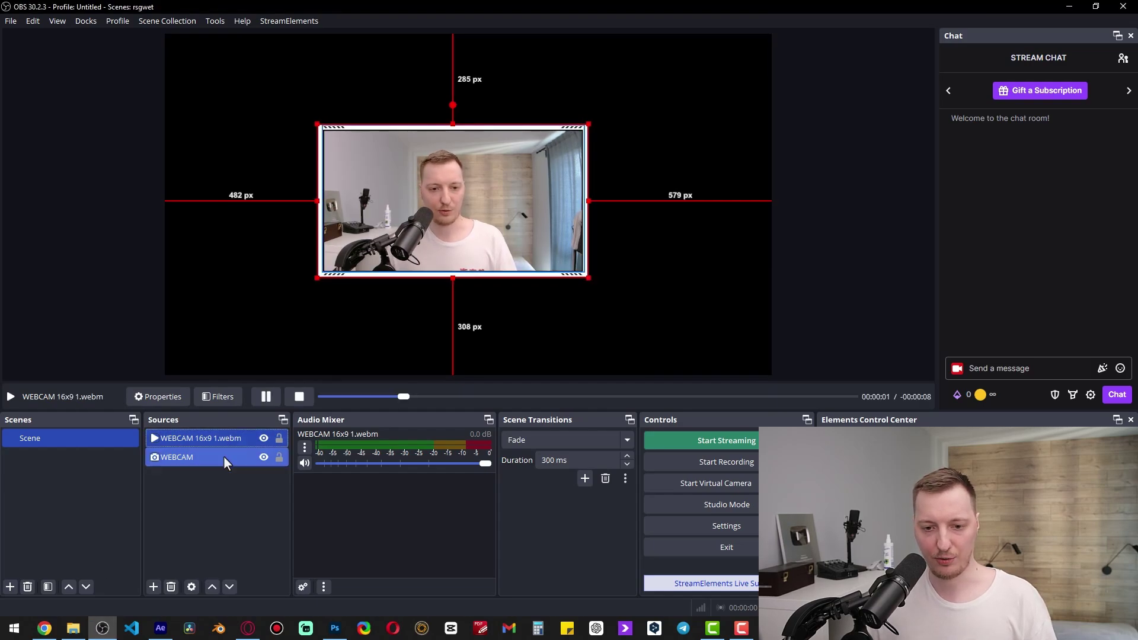
{"action": "left_click", "coordinate": [223, 457], "text": "ctrl"}
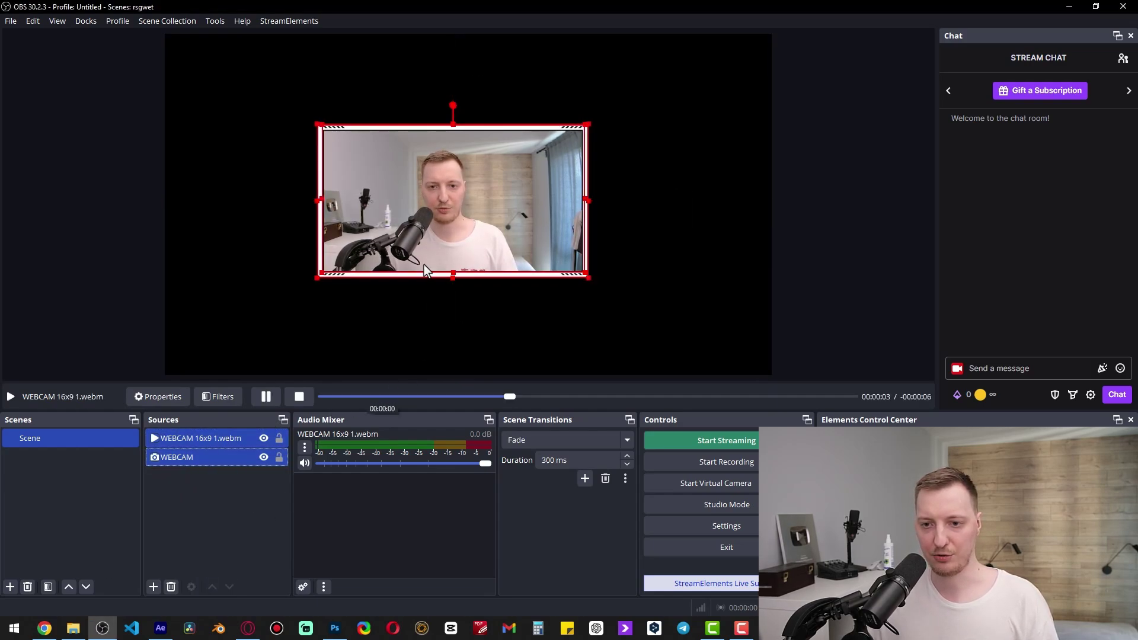
{"action": "left_click_drag", "start_coordinate": [466, 214], "coordinate": [323, 157]}
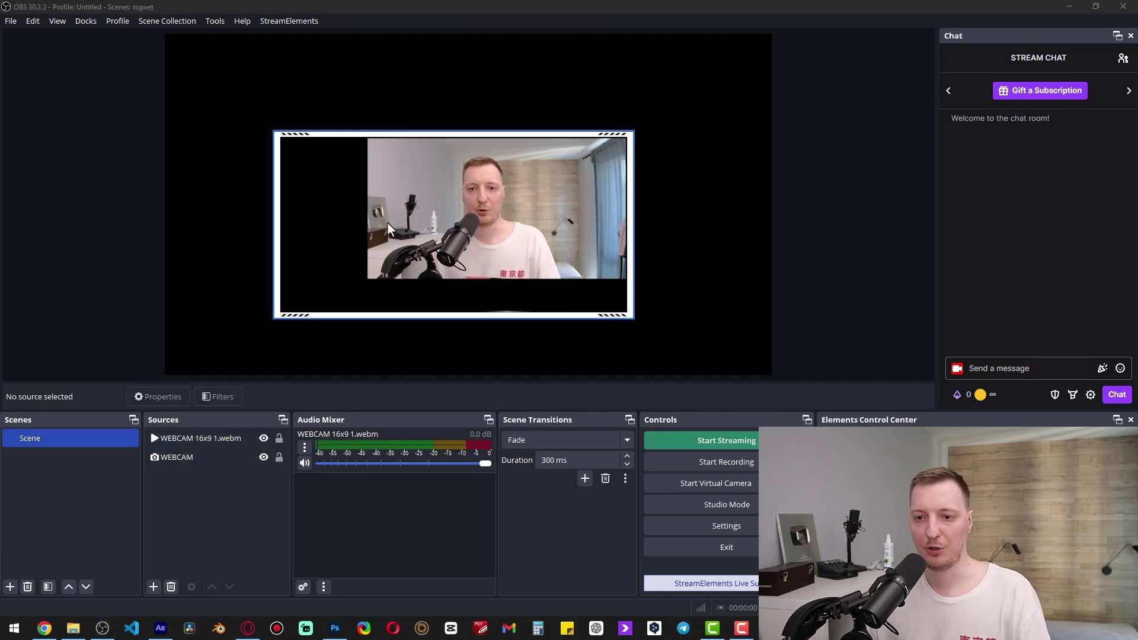
Step: Pull the frame's left, bottom, right and top edges to match the webcam exactly
{"action": "left_click", "coordinate": [281, 261]}
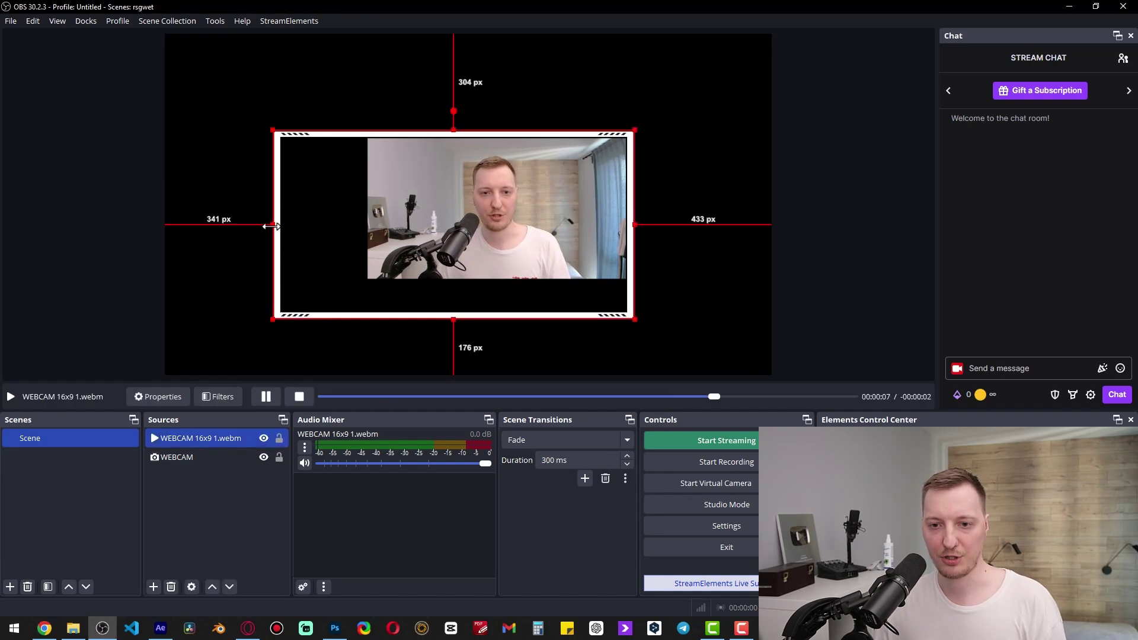
{"action": "left_click", "coordinate": [272, 228]}
{"action": "left_click", "coordinate": [279, 230]}
{"action": "left_click_drag", "start_coordinate": [275, 230], "coordinate": [362, 237]}
{"action": "left_click_drag", "start_coordinate": [496, 320], "coordinate": [501, 284]}
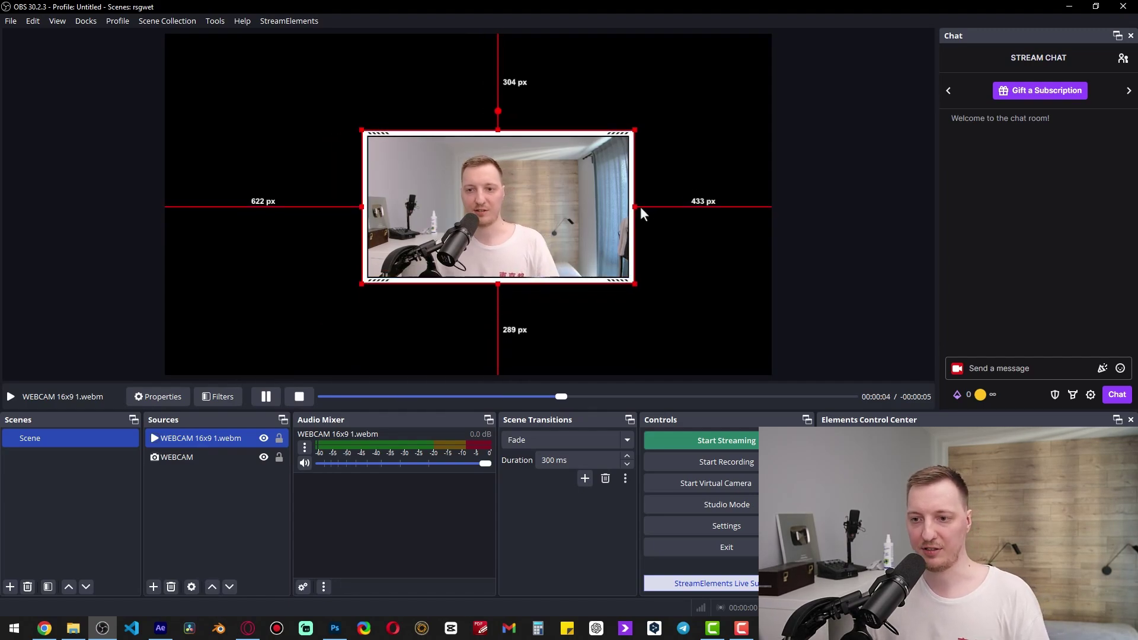
{"action": "left_click_drag", "start_coordinate": [637, 209], "coordinate": [635, 234]}
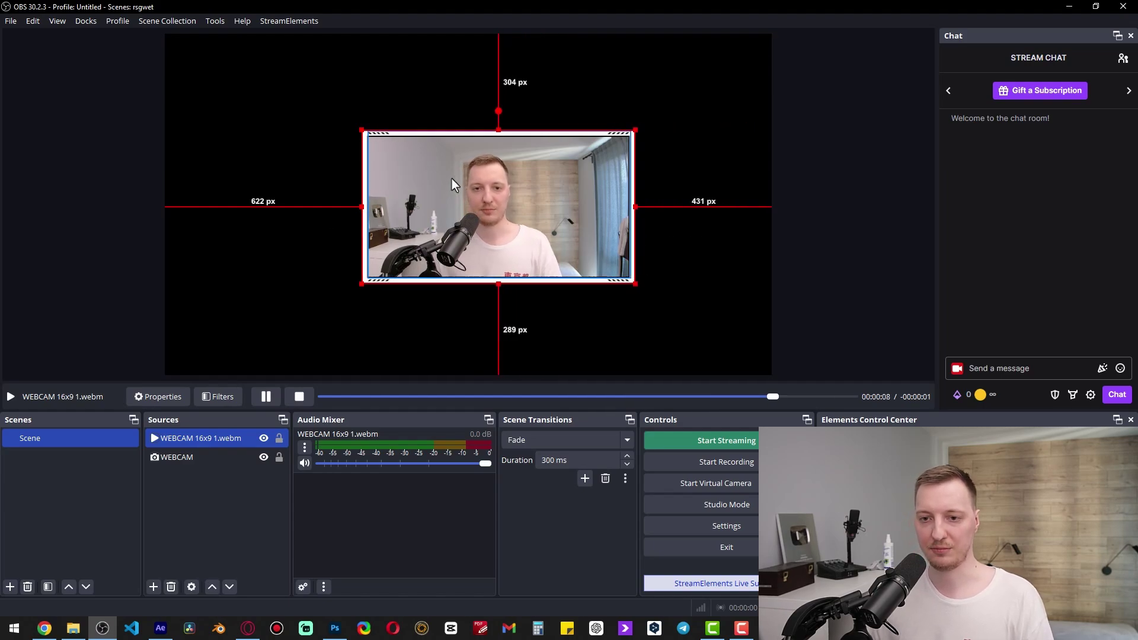
{"action": "left_click_drag", "start_coordinate": [498, 127], "coordinate": [499, 124]}
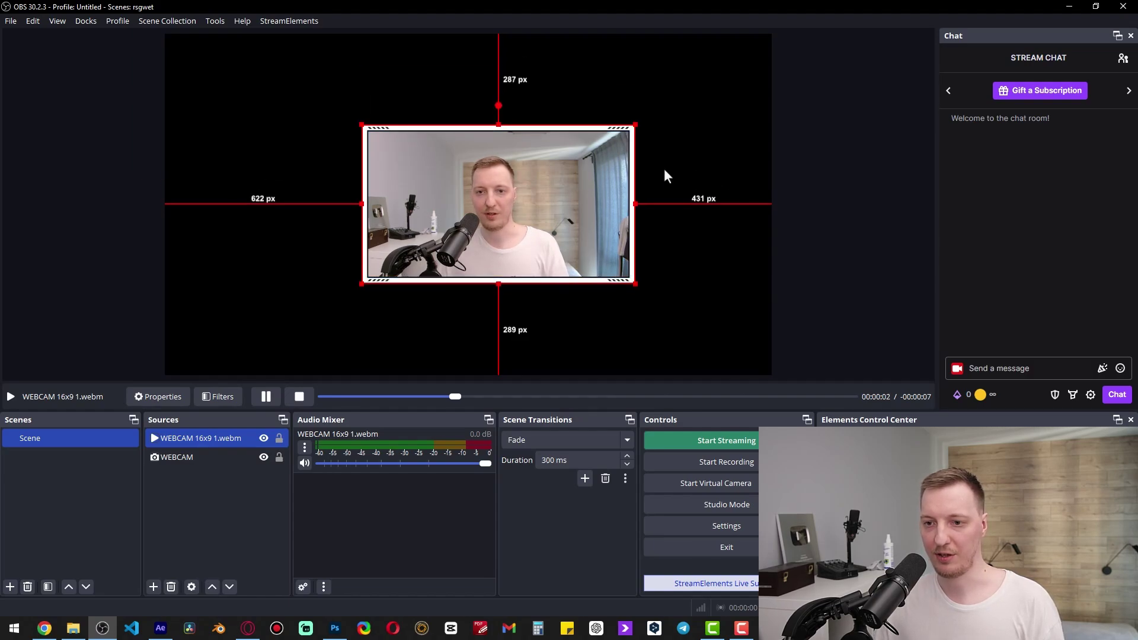
Step: Move and crop the webcam's right, left and bottom edges, placing the frame to its right
{"action": "left_click", "coordinate": [197, 457]}
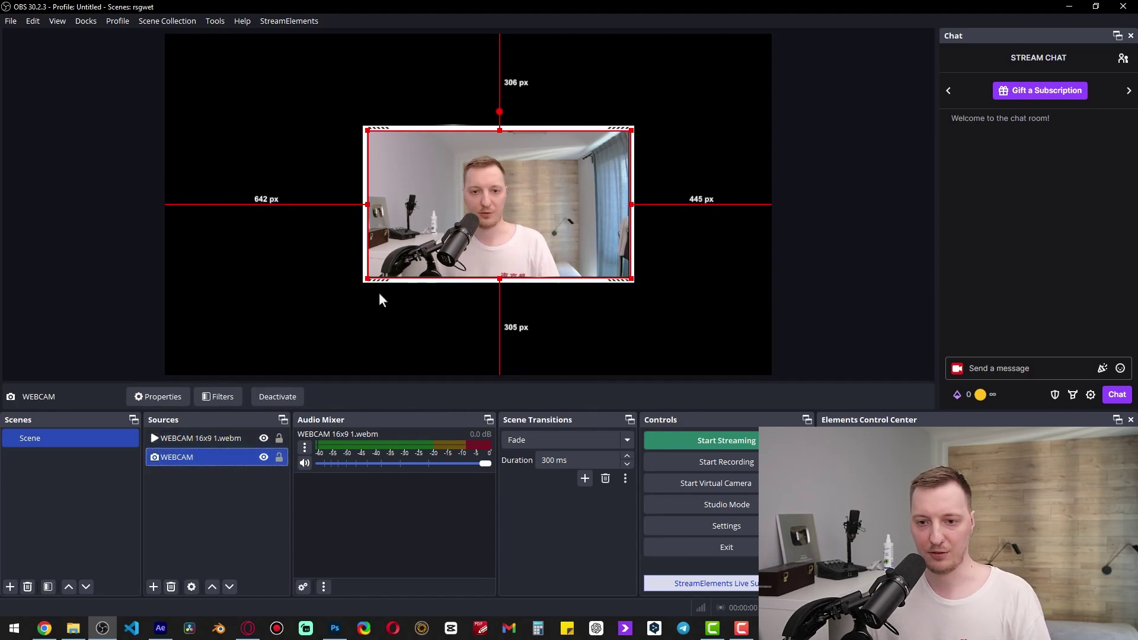
{"action": "left_click_drag", "start_coordinate": [380, 323], "coordinate": [427, 290]}
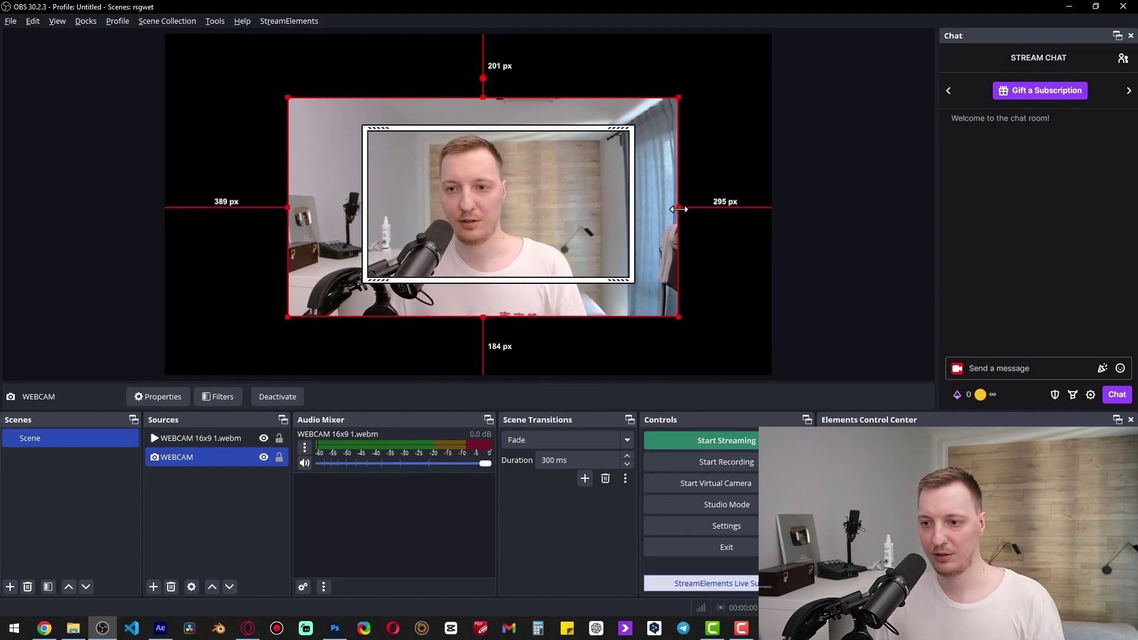
{"action": "left_click_drag", "start_coordinate": [678, 209], "coordinate": [632, 213]}
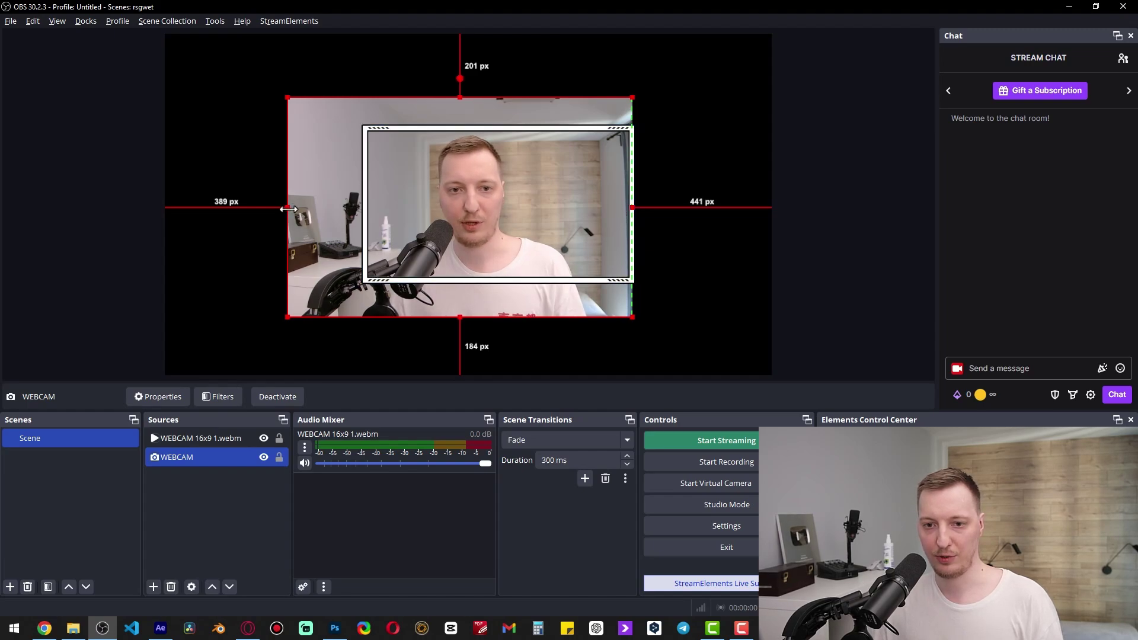
{"action": "left_click_drag", "start_coordinate": [284, 208], "coordinate": [364, 209]}
{"action": "left_click_drag", "start_coordinate": [500, 318], "coordinate": [501, 281]}
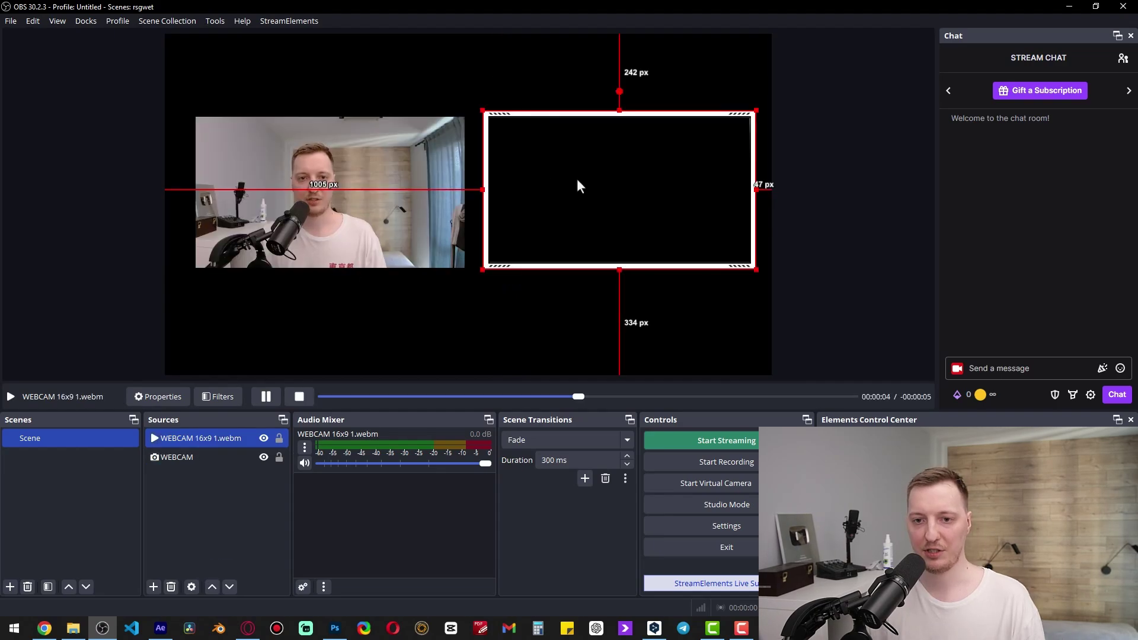
{"action": "left_click_drag", "start_coordinate": [577, 179], "coordinate": [604, 185]}
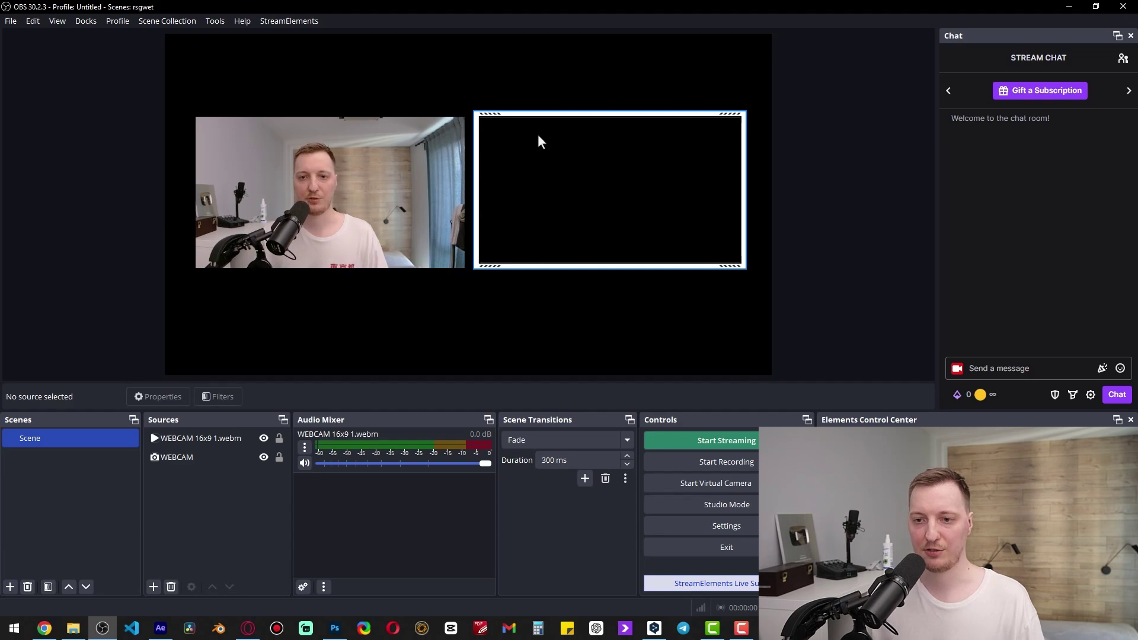
{"action": "left_click", "coordinate": [610, 118]}
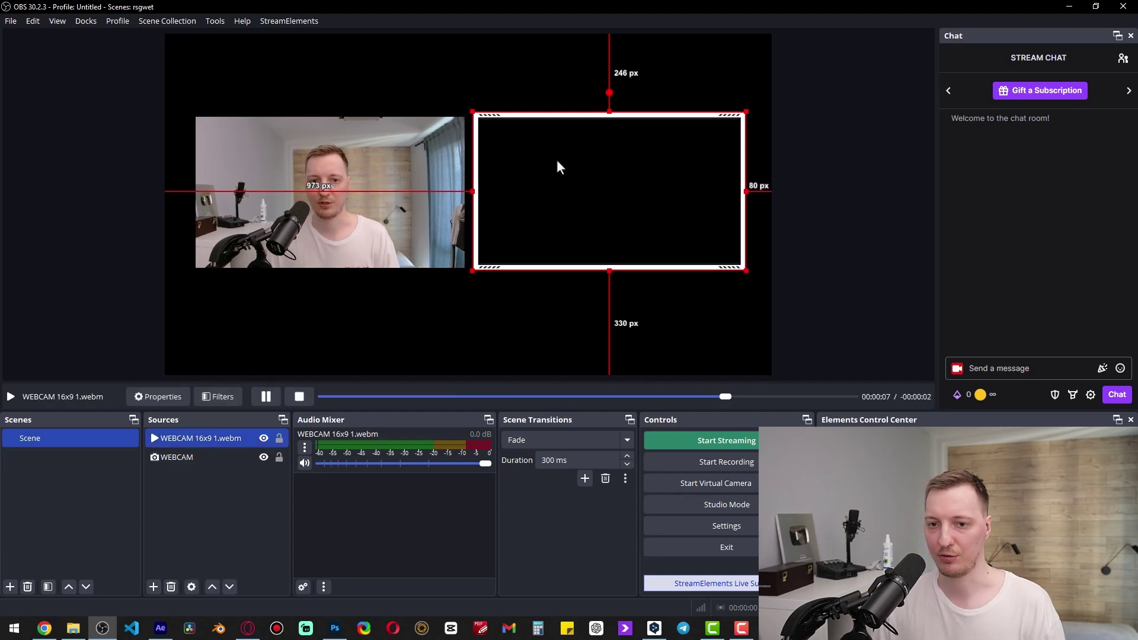
Step: Uncheck Enable Source Alignment Snapping in General settings and apply the change
{"action": "left_click", "coordinate": [12, 23]}
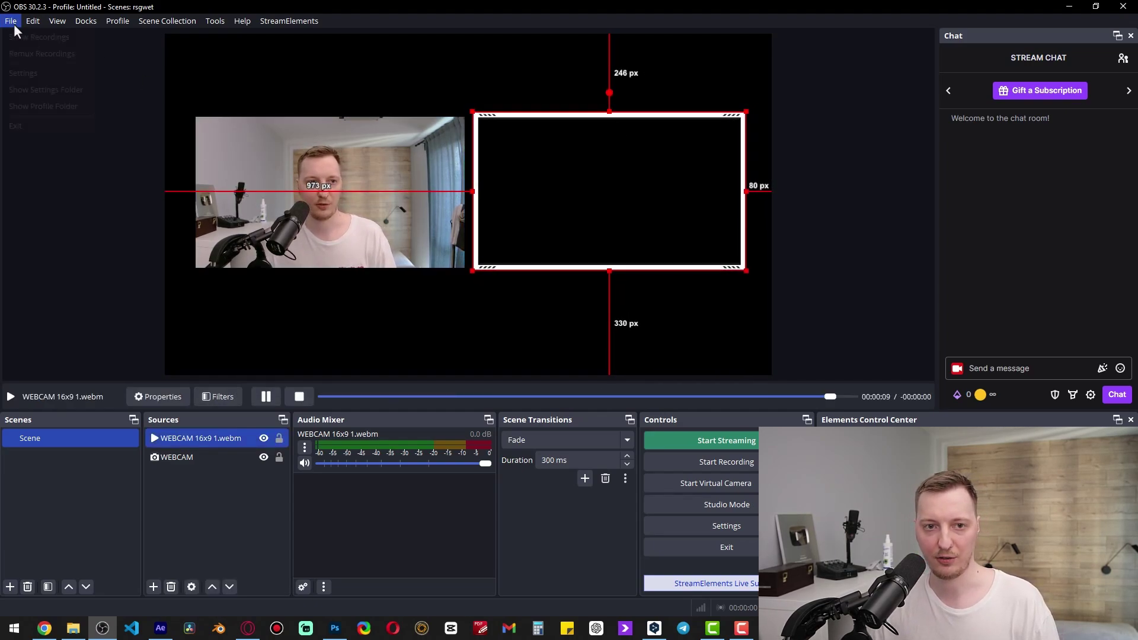
{"action": "left_click", "coordinate": [15, 74]}
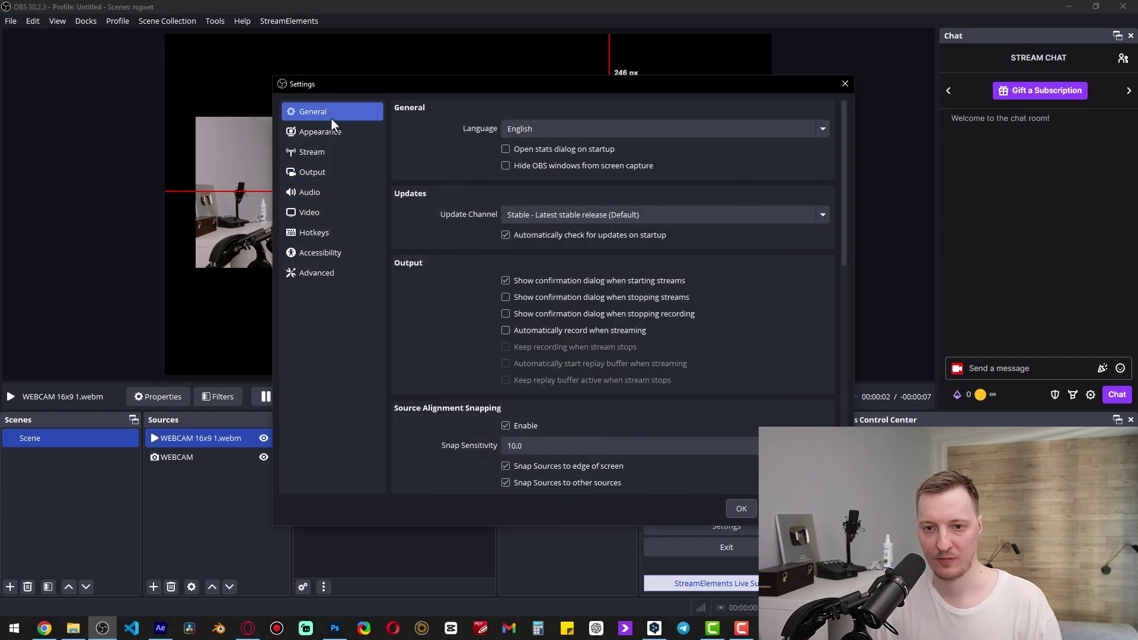
{"action": "scroll", "coordinate": [415, 297], "scroll_direction": "down", "scroll_amount": 2}
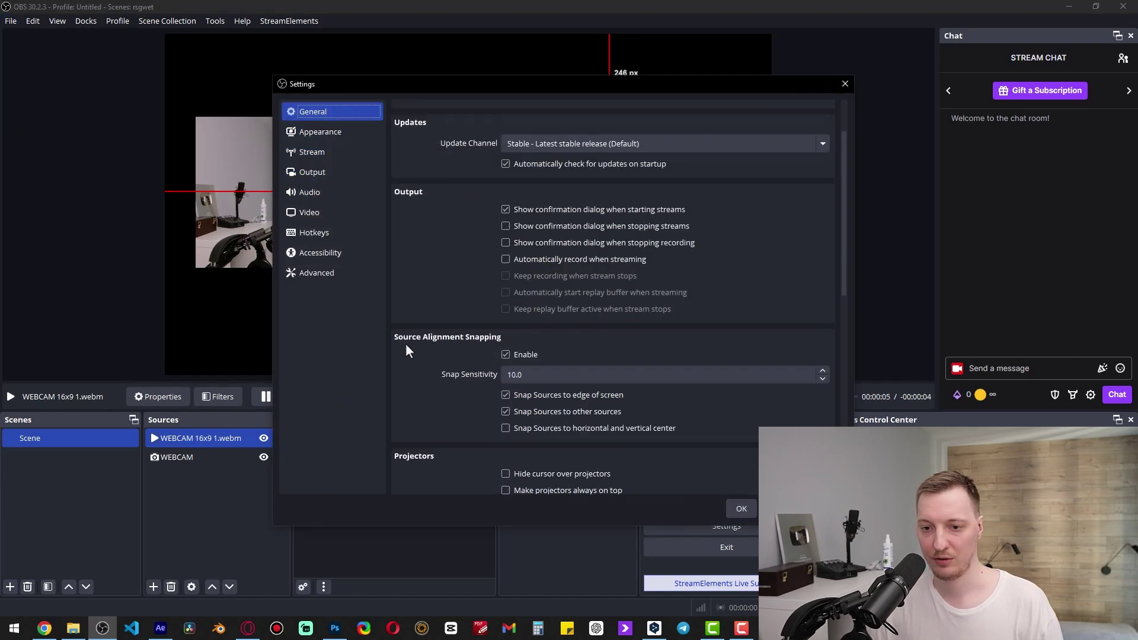
{"action": "left_click", "coordinate": [506, 355]}
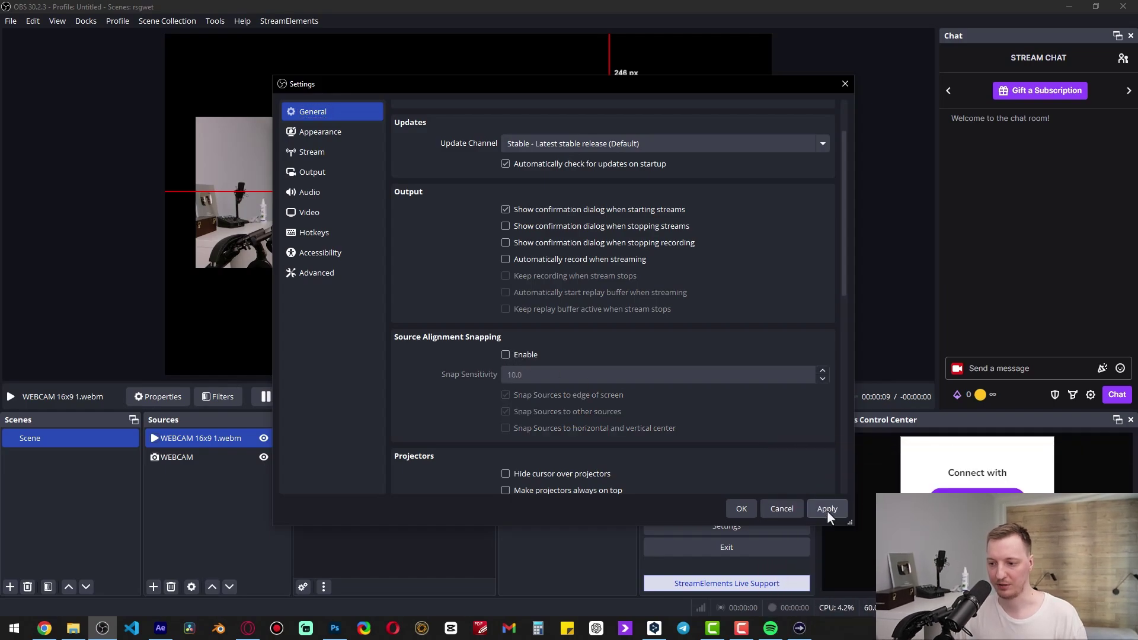
{"action": "left_click", "coordinate": [828, 510]}
{"action": "key", "text": "Escape"}
Step: Nudge the frame overlay left so it fits around the webcam image
{"action": "left_click", "coordinate": [454, 285]}
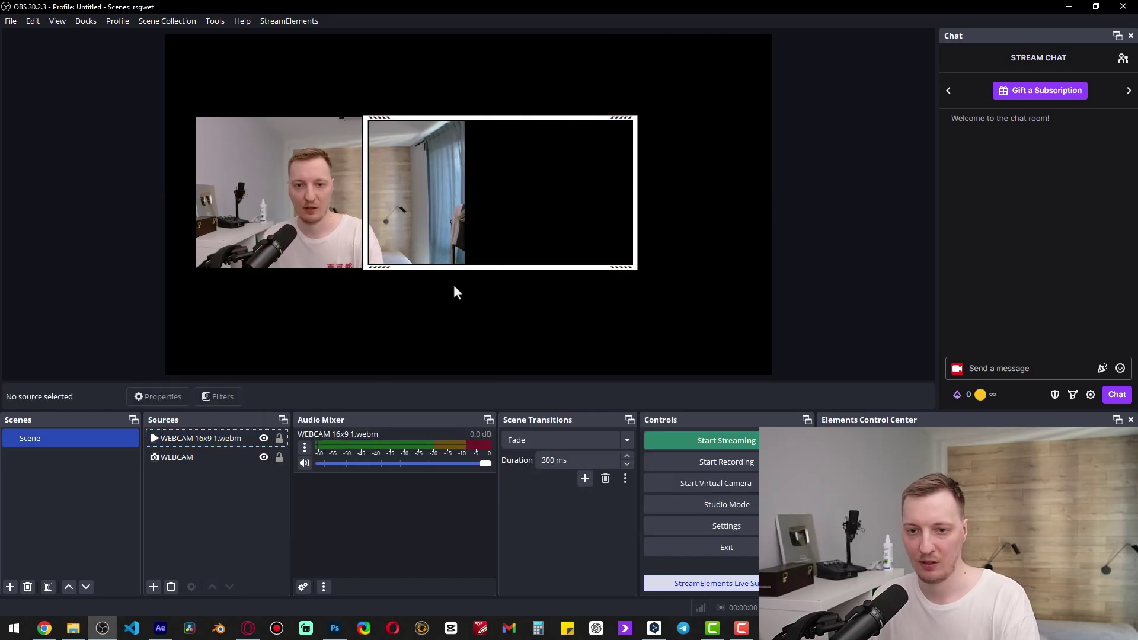
{"action": "left_click", "coordinate": [467, 267]}
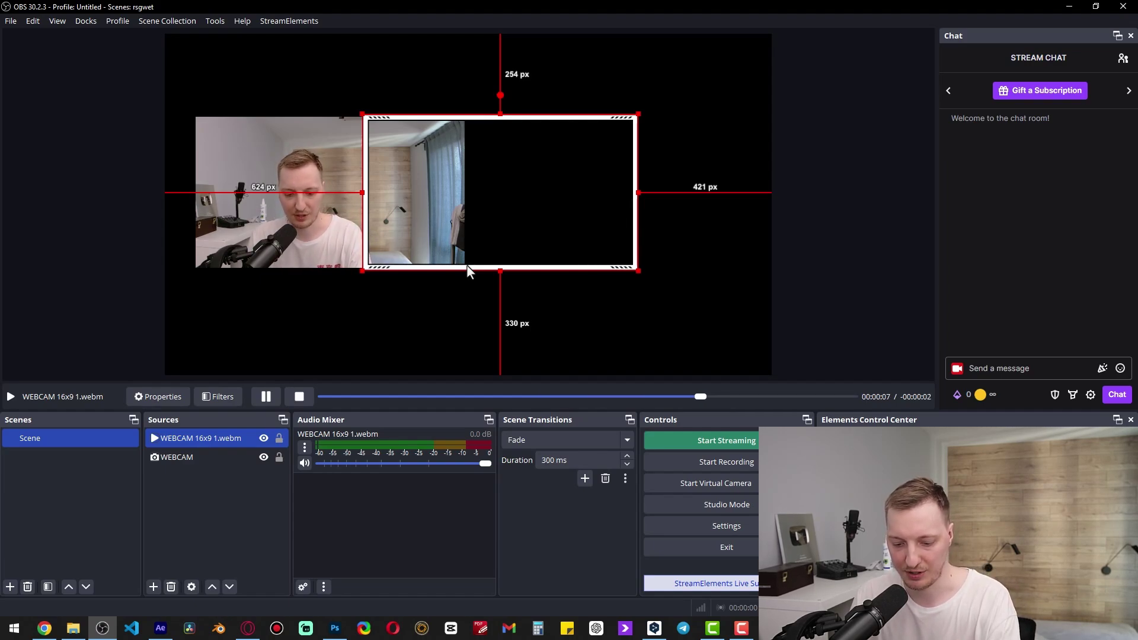
{"action": "key", "text": "Left"}
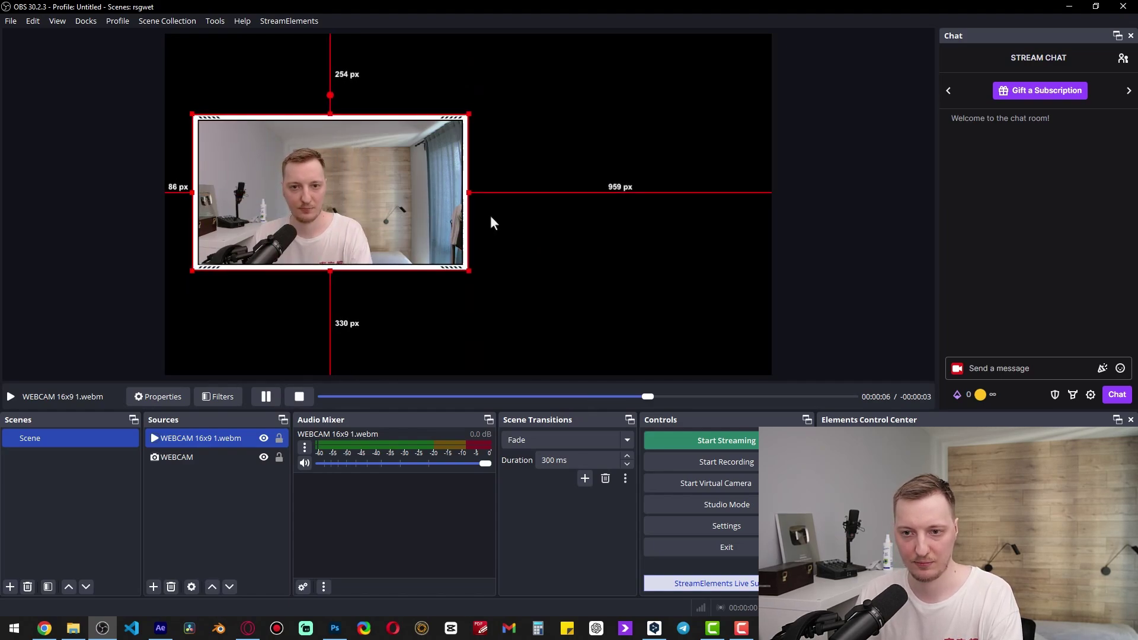
{"action": "left_click", "coordinate": [224, 459]}
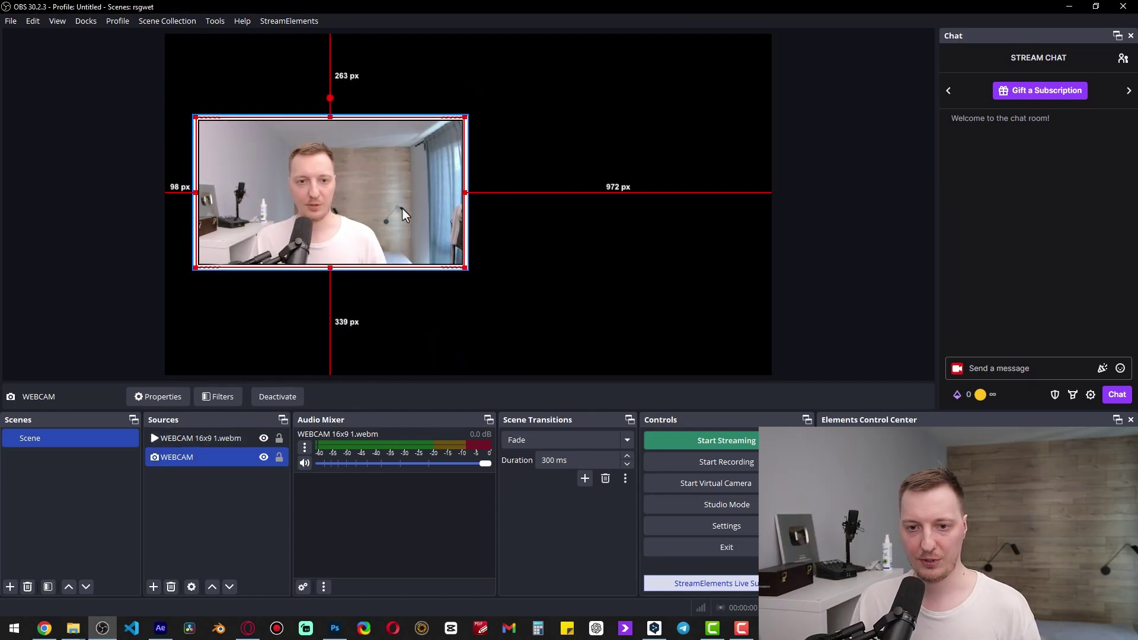
{"action": "left_click", "coordinate": [80, 482]}
Step: Add a new scene with the default name Scene 2
{"action": "right_click", "coordinate": [89, 483]}
{"action": "left_click", "coordinate": [101, 490]}
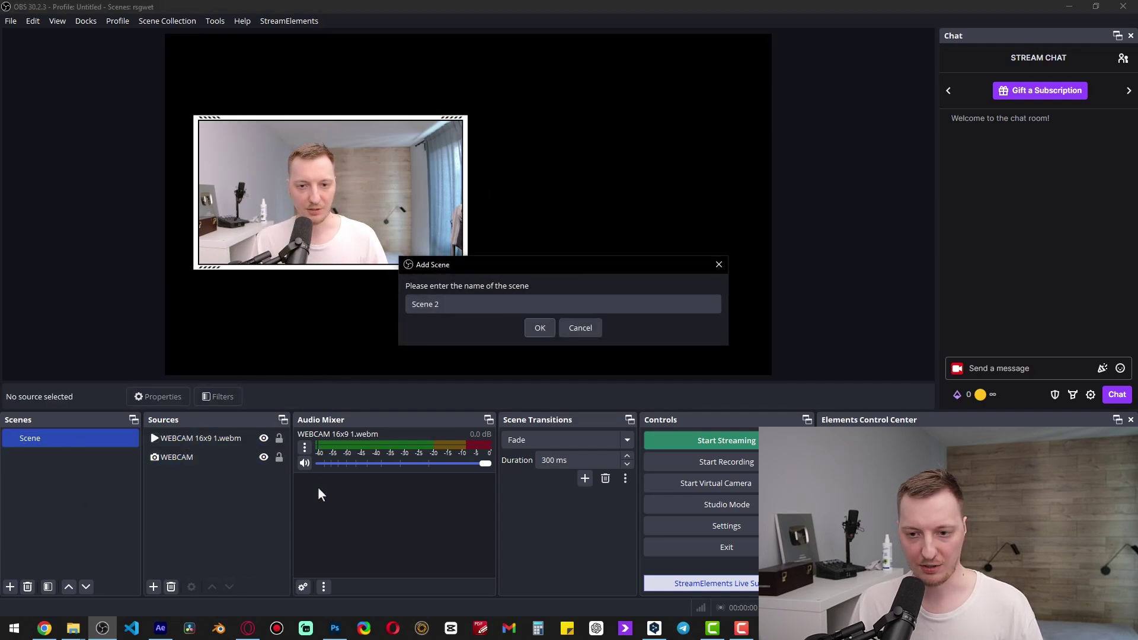
{"action": "left_click", "coordinate": [550, 330]}
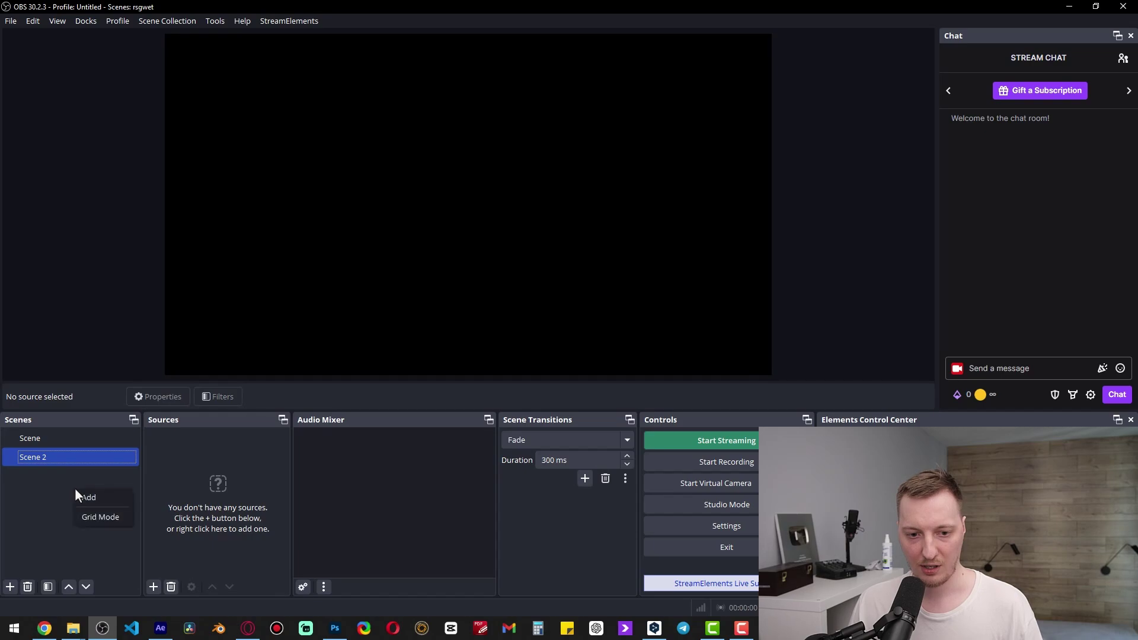
{"action": "left_click", "coordinate": [73, 628]}
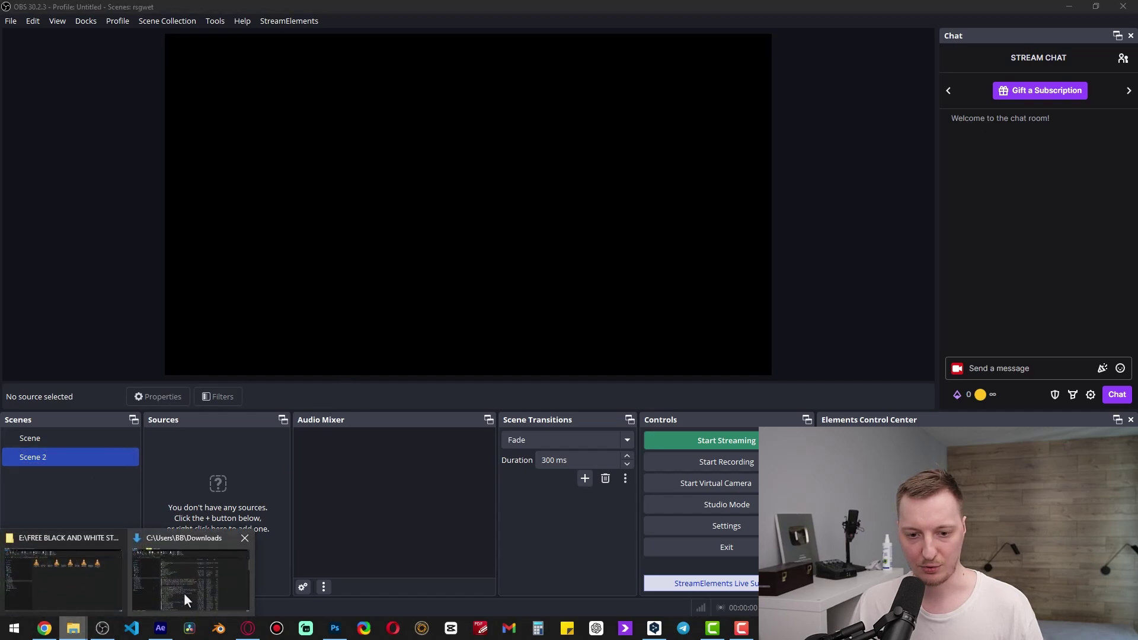
Step: Drag INTERMISSION BIG SCREEN 16x9 from the 2.INTERMISSION SCREENS folder into Scene 2
{"action": "left_click", "coordinate": [106, 582]}
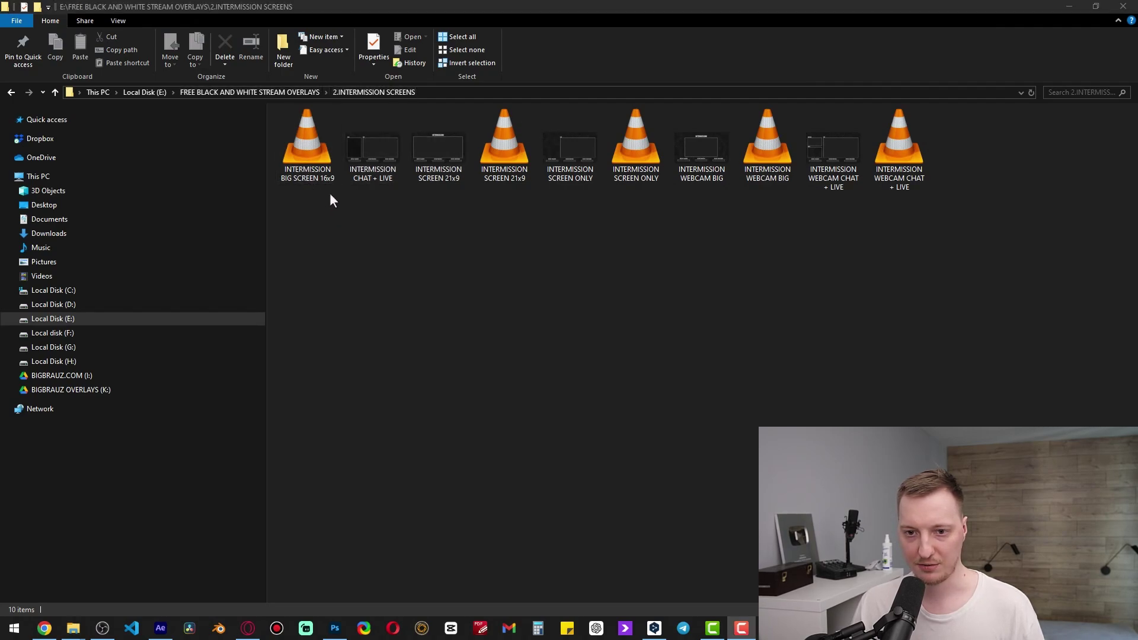
{"action": "left_click_drag", "start_coordinate": [307, 143], "coordinate": [564, 208]}
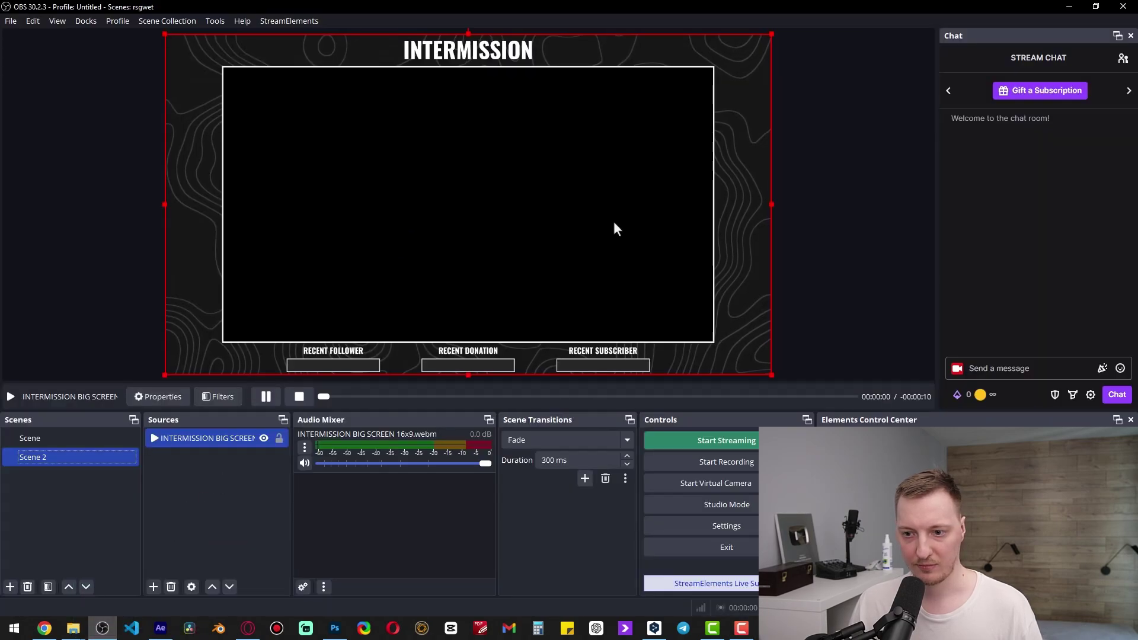
Step: Accept the intermission video's settings and paste the WEBCAM source into Scene 2
{"action": "left_click", "coordinate": [158, 397]}
{"action": "left_click", "coordinate": [725, 546]}
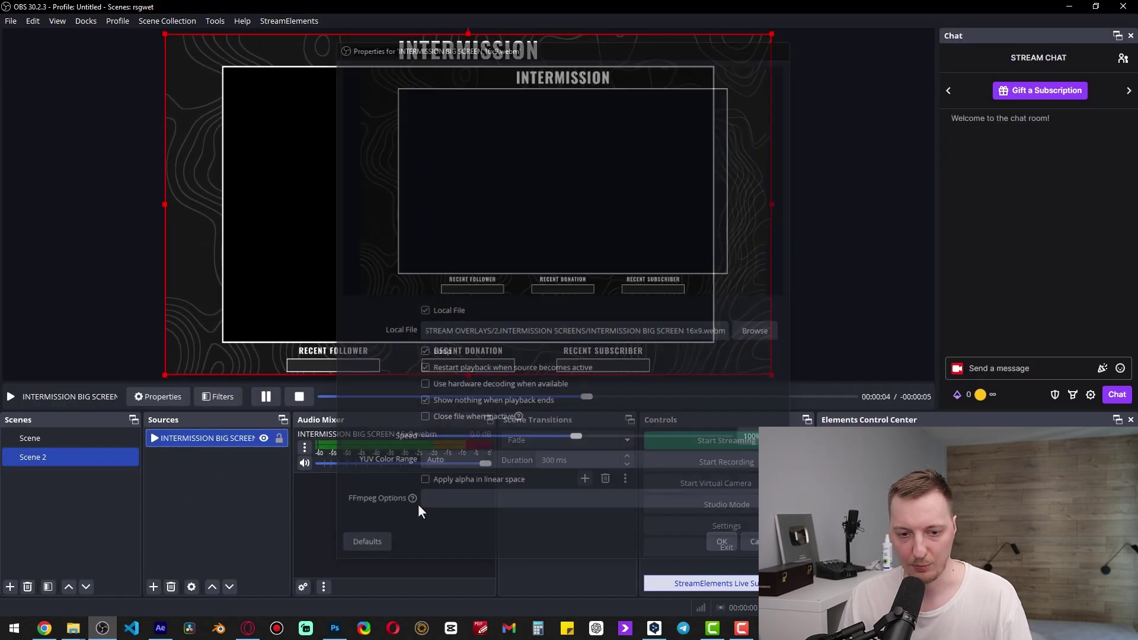
{"action": "left_click", "coordinate": [68, 433]}
{"action": "left_click", "coordinate": [217, 460]}
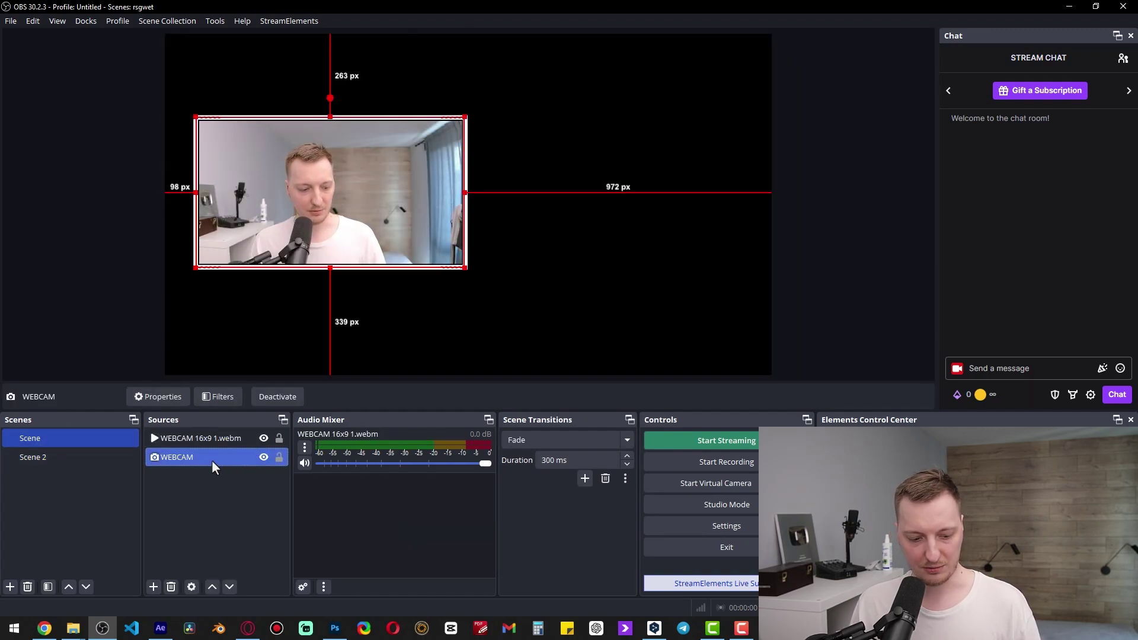
{"action": "left_click", "coordinate": [33, 457]}
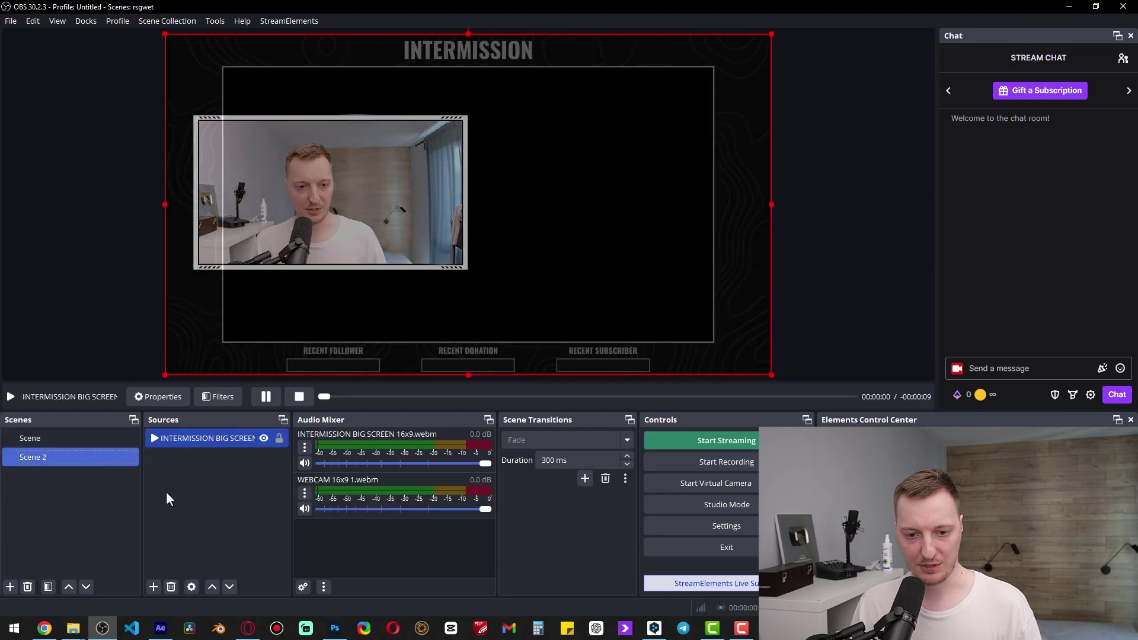
{"action": "key", "text": "ctrl+v"}
Step: Enlarge the webcam to fill the intermission screen box and place it behind the overlay
{"action": "left_click_drag", "start_coordinate": [360, 219], "coordinate": [336, 169]}
{"action": "left_click_drag", "start_coordinate": [486, 215], "coordinate": [718, 345]}
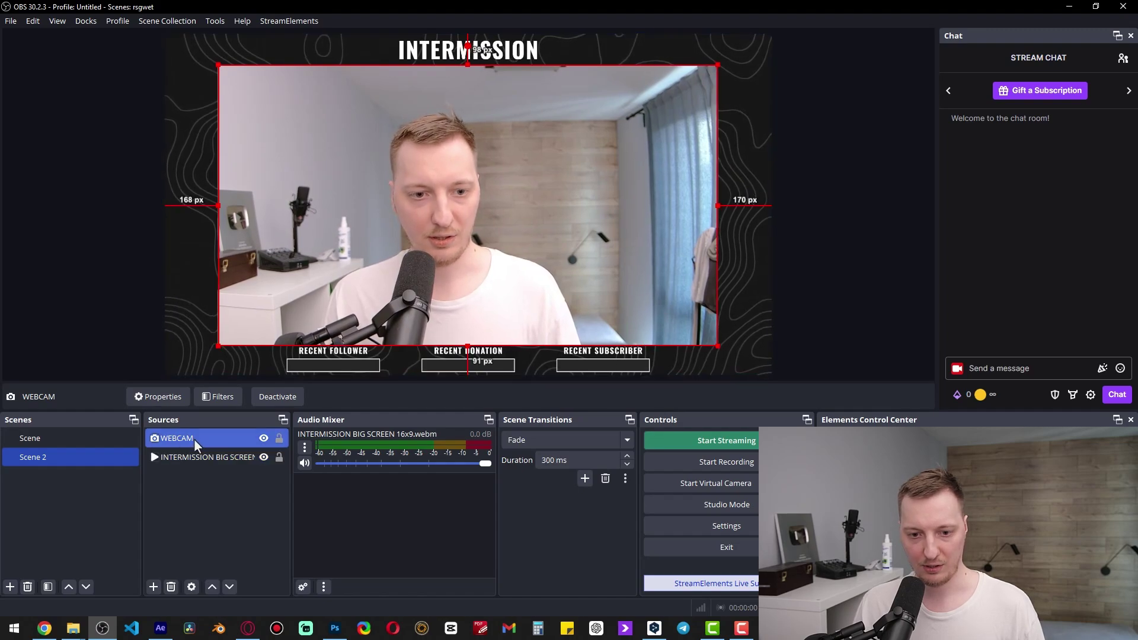
{"action": "left_click_drag", "start_coordinate": [194, 439], "coordinate": [193, 487]}
Step: Add another scene named Scene 3
{"action": "right_click", "coordinate": [60, 492]}
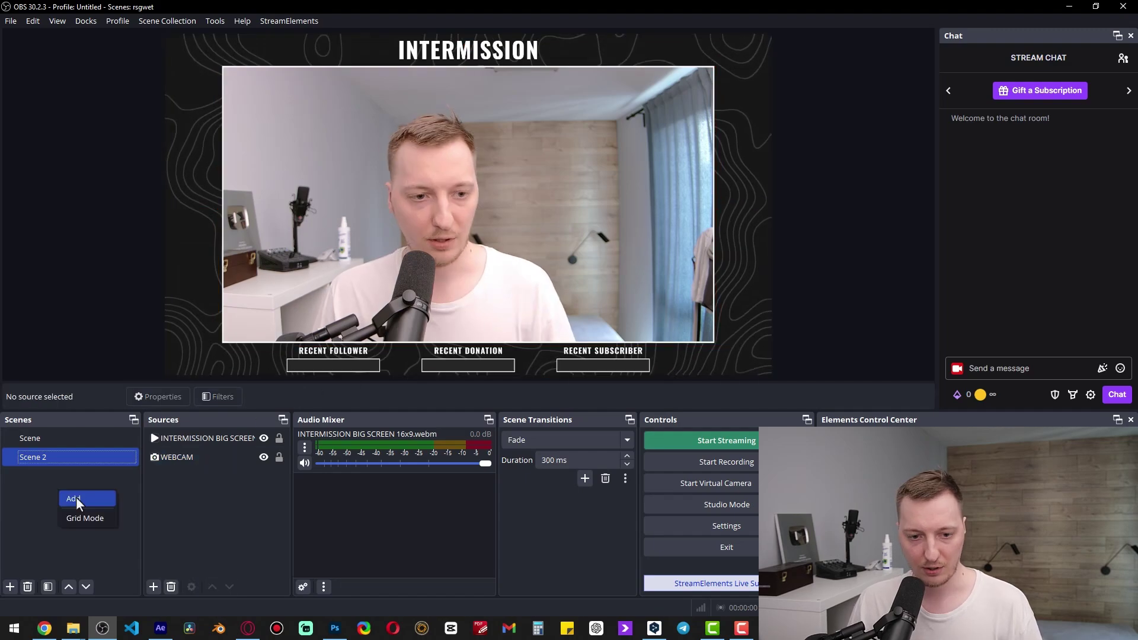
{"action": "left_click", "coordinate": [74, 499]}
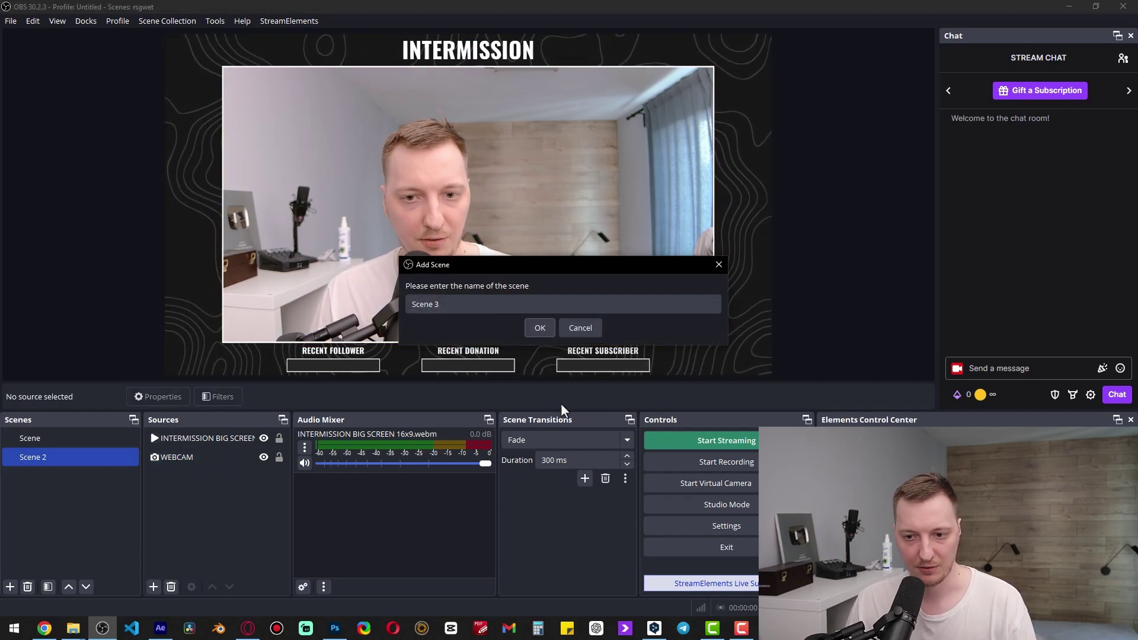
{"action": "left_click", "coordinate": [525, 328]}
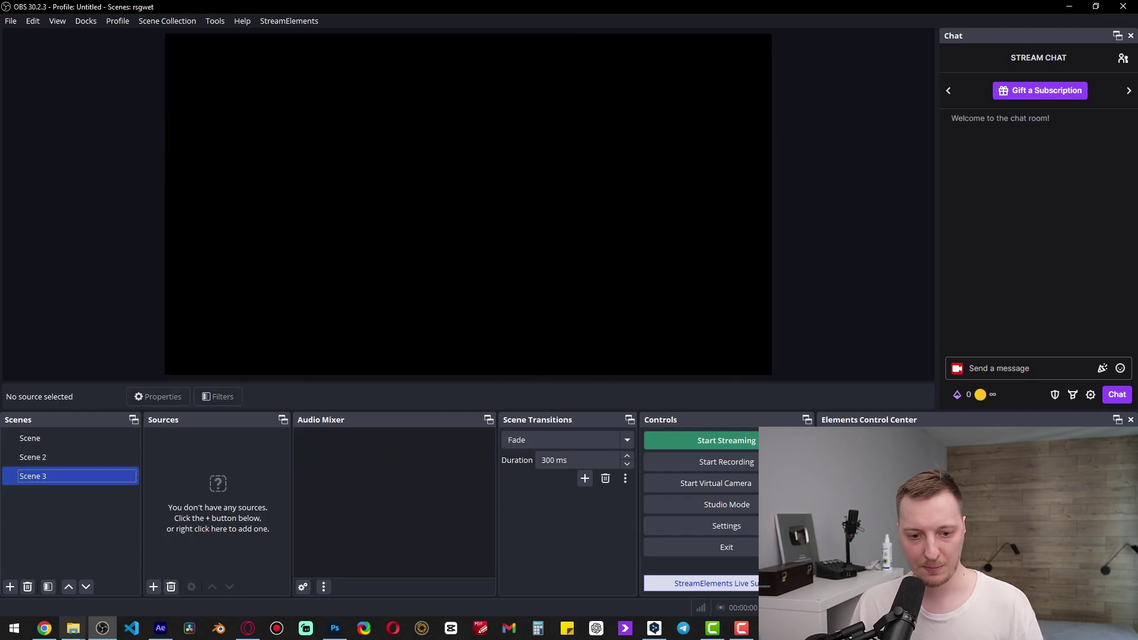
Step: Drag the INTERMISSION WEBCAM CHAT + LIVE video from the intermission folder into OBS's Scene 3
{"action": "mouse_move", "coordinate": [73, 628]}
{"action": "left_click", "coordinate": [95, 573]}
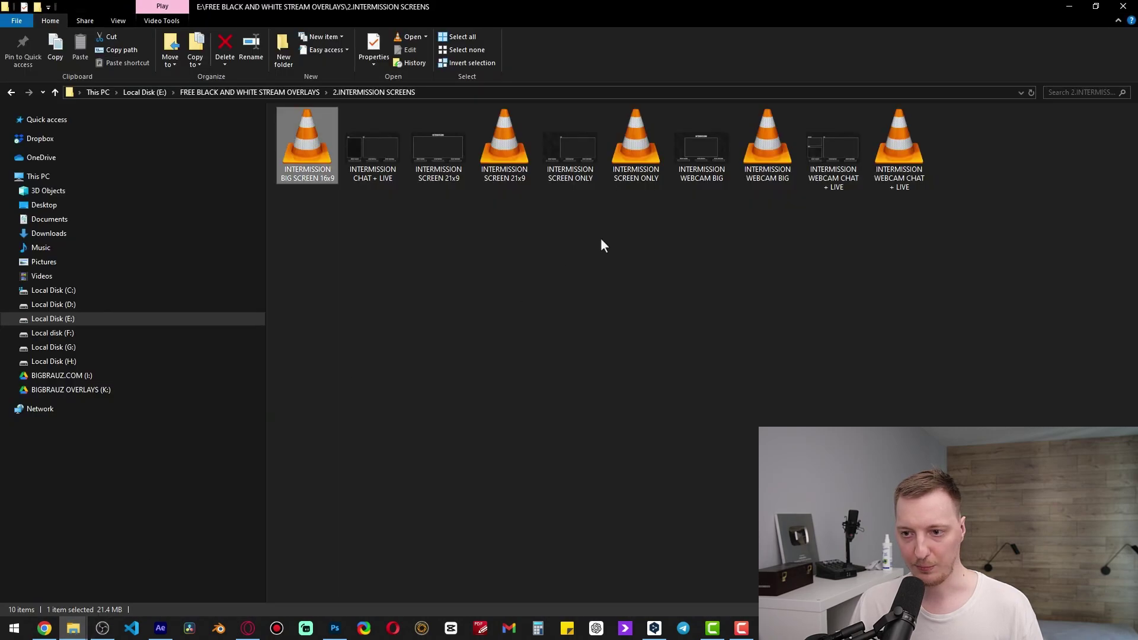
{"action": "left_click", "coordinate": [698, 229]}
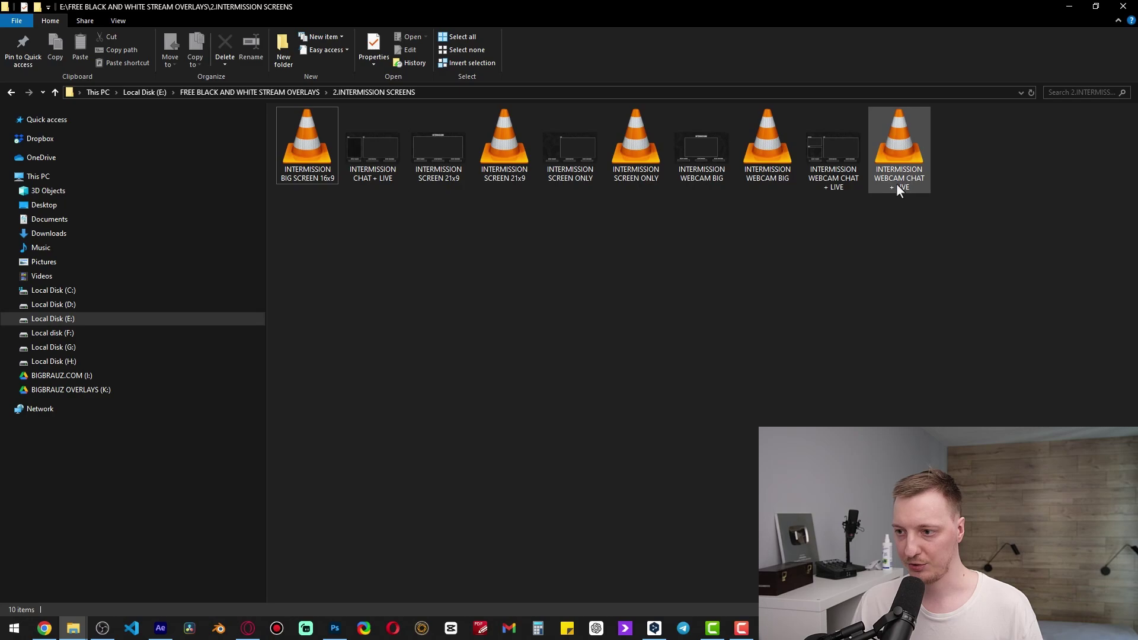
{"action": "left_click_drag", "start_coordinate": [904, 177], "coordinate": [393, 495]}
{"action": "left_click_drag", "start_coordinate": [321, 507], "coordinate": [346, 248]}
Step: Confirm the WEBCAM CHAT + LIVE media source settings with looping, then return to Scene 3
{"action": "double_click", "coordinate": [445, 365]}
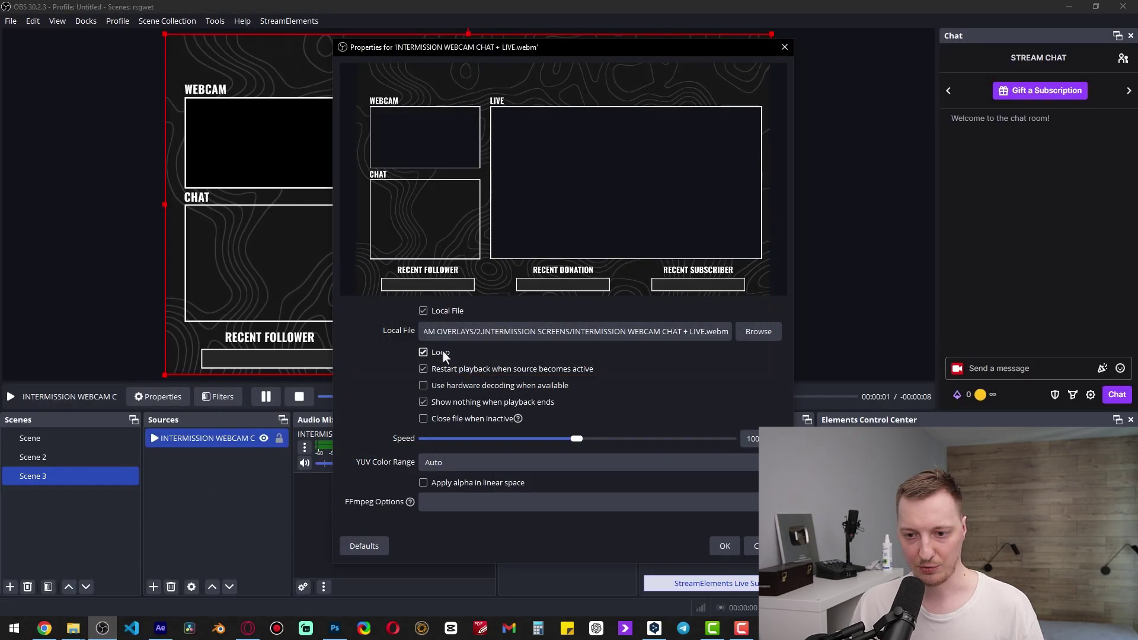
{"action": "left_click", "coordinate": [724, 545]}
{"action": "left_click", "coordinate": [232, 483]}
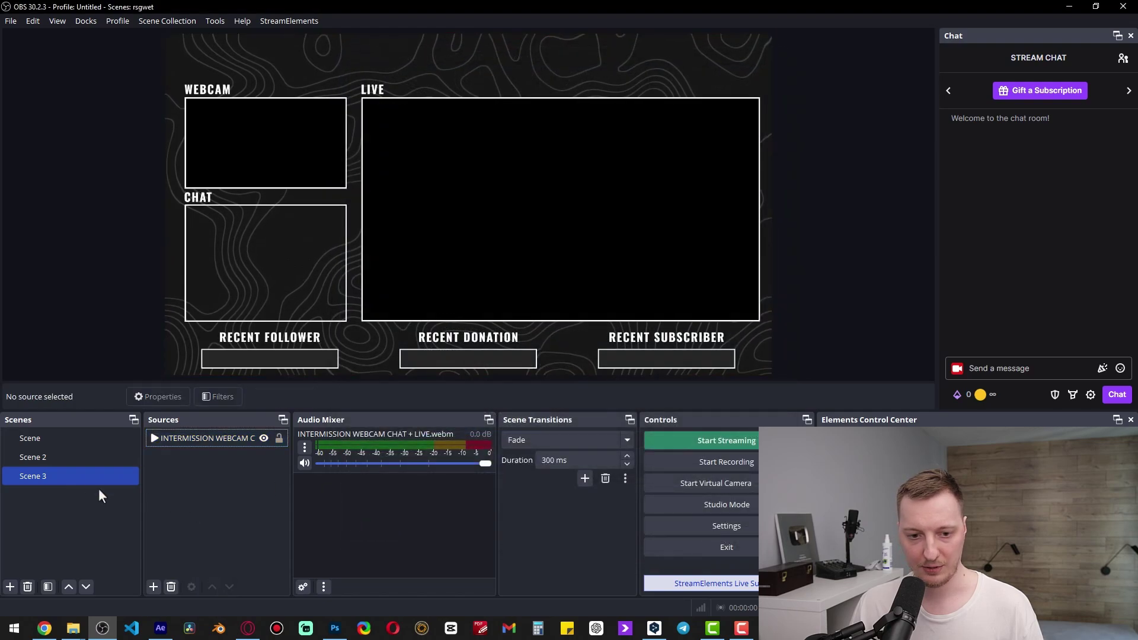
{"action": "left_click", "coordinate": [74, 464]}
{"action": "key", "text": "Down"}
Step: Add the existing WEBCAM video capture source to Scene 3
{"action": "right_click", "coordinate": [210, 466]}
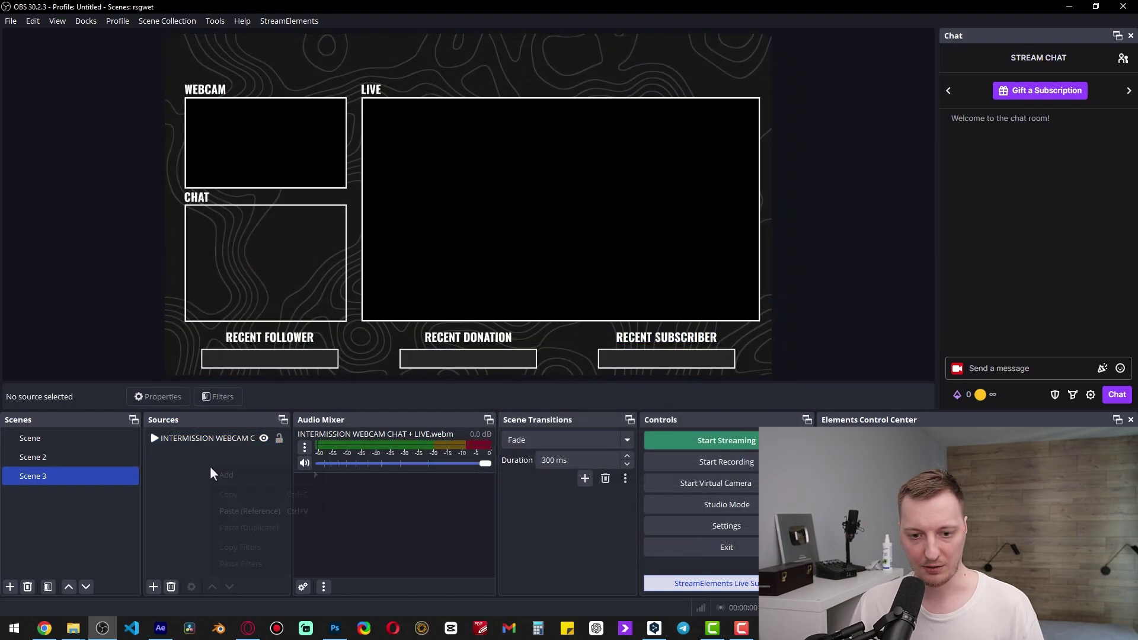
{"action": "mouse_move", "coordinate": [261, 474]}
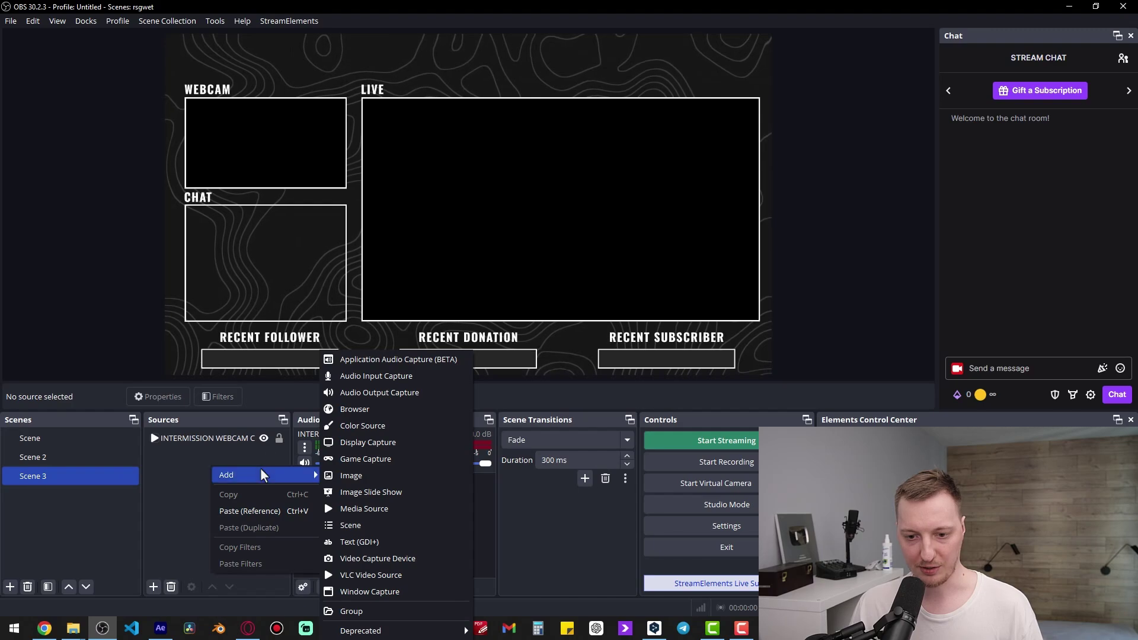
{"action": "left_click", "coordinate": [375, 559]}
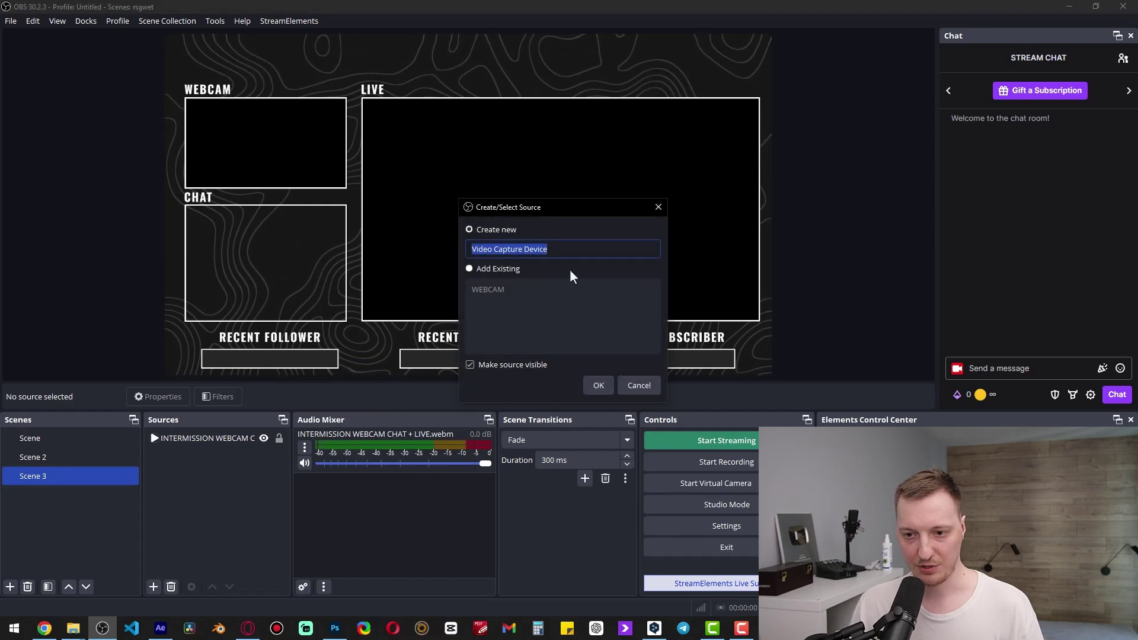
{"action": "left_click_drag", "start_coordinate": [574, 208], "coordinate": [370, 169]}
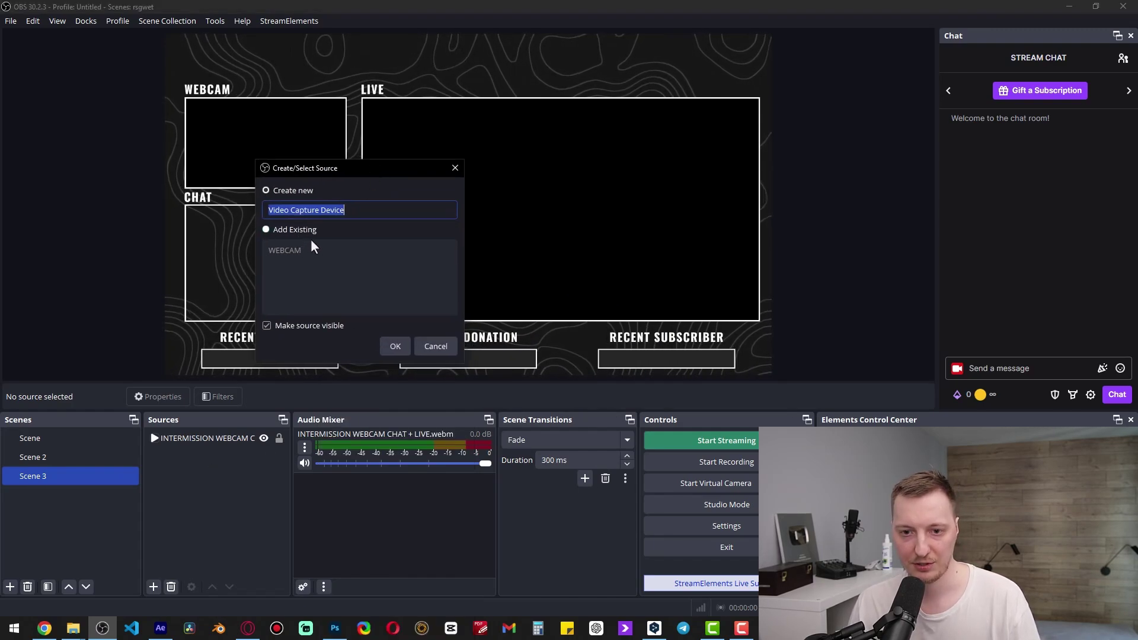
{"action": "left_click", "coordinate": [294, 231]}
{"action": "left_click", "coordinate": [290, 254]}
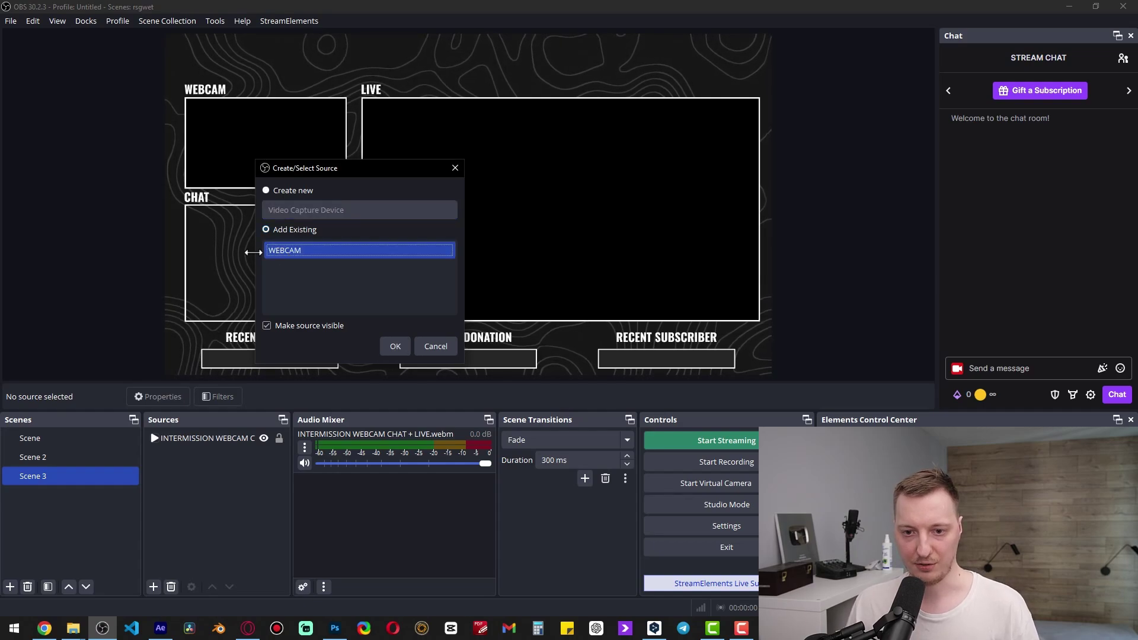
{"action": "left_click", "coordinate": [393, 346]}
Step: Shrink and move the webcam to fit the overlay's WEBCAM box
{"action": "left_click_drag", "start_coordinate": [167, 41], "coordinate": [467, 203]}
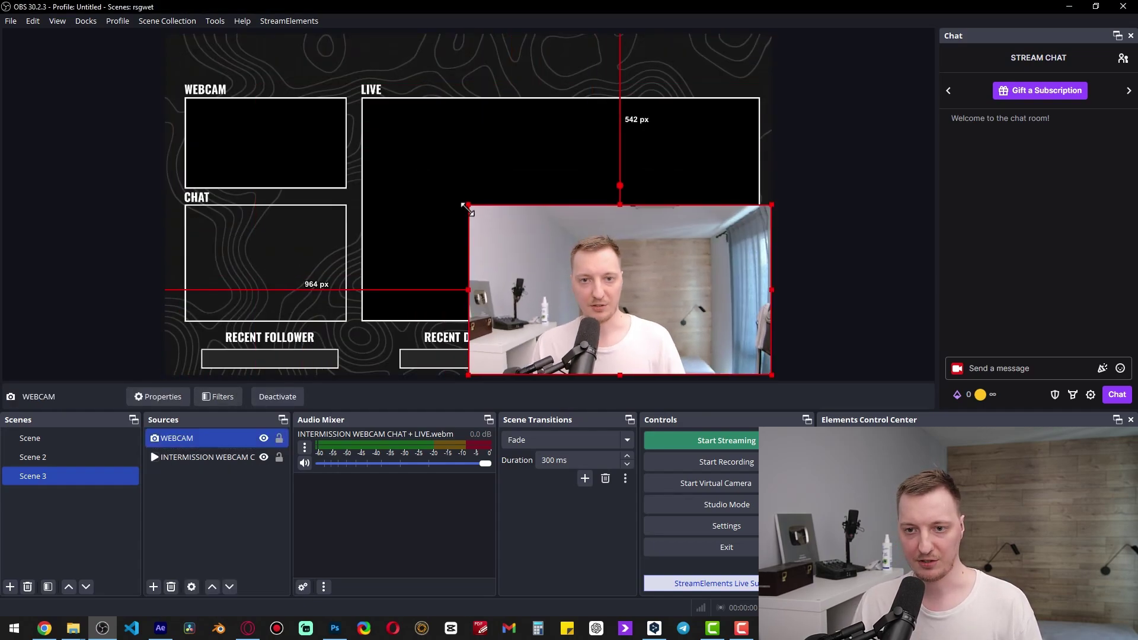
{"action": "left_click_drag", "start_coordinate": [562, 229], "coordinate": [221, 124]}
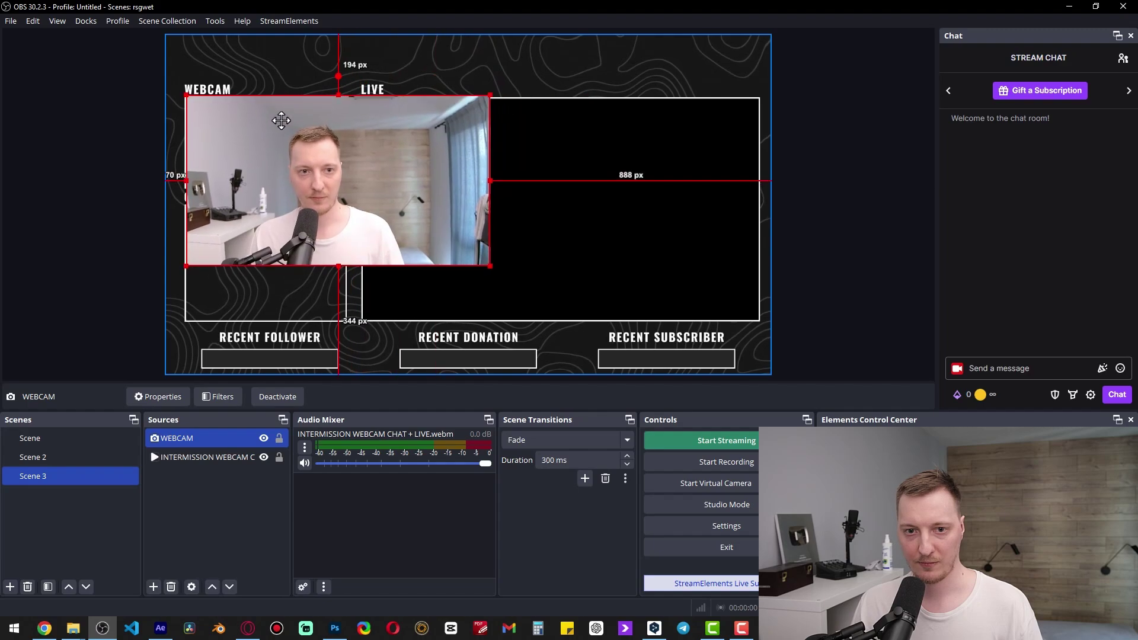
{"action": "left_click_drag", "start_coordinate": [489, 267], "coordinate": [311, 190]}
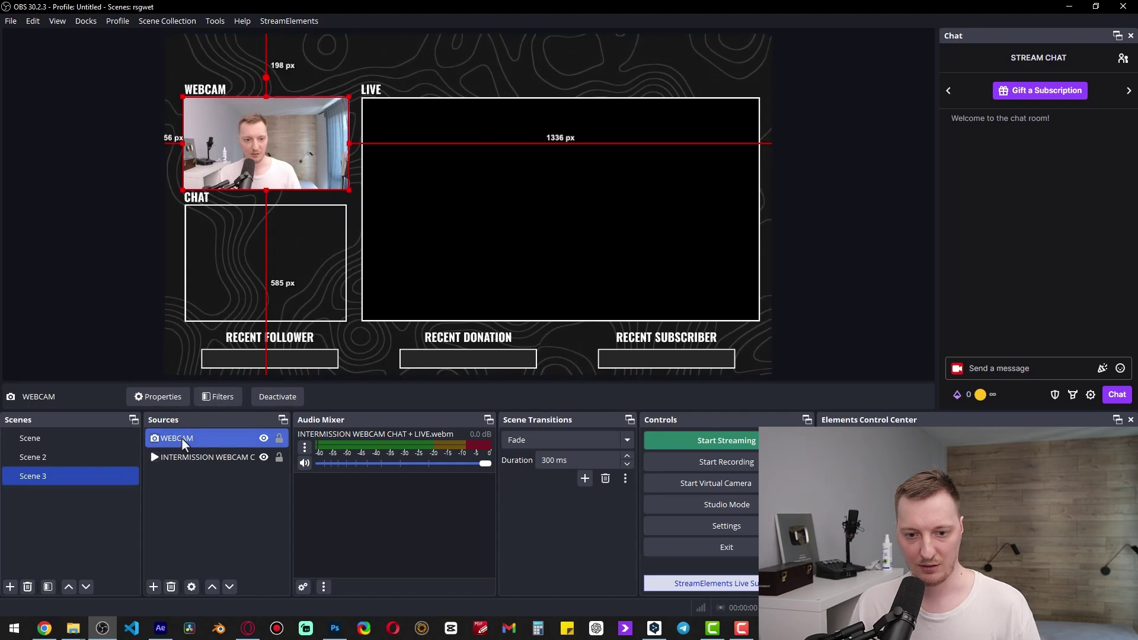